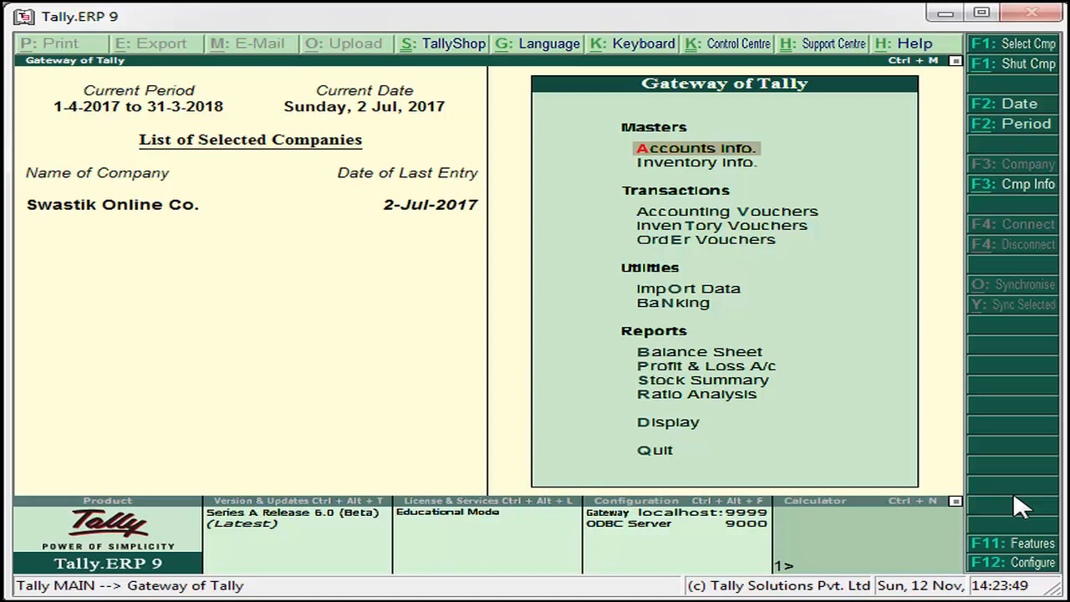
key("Return")
key("Down")
key("Return")
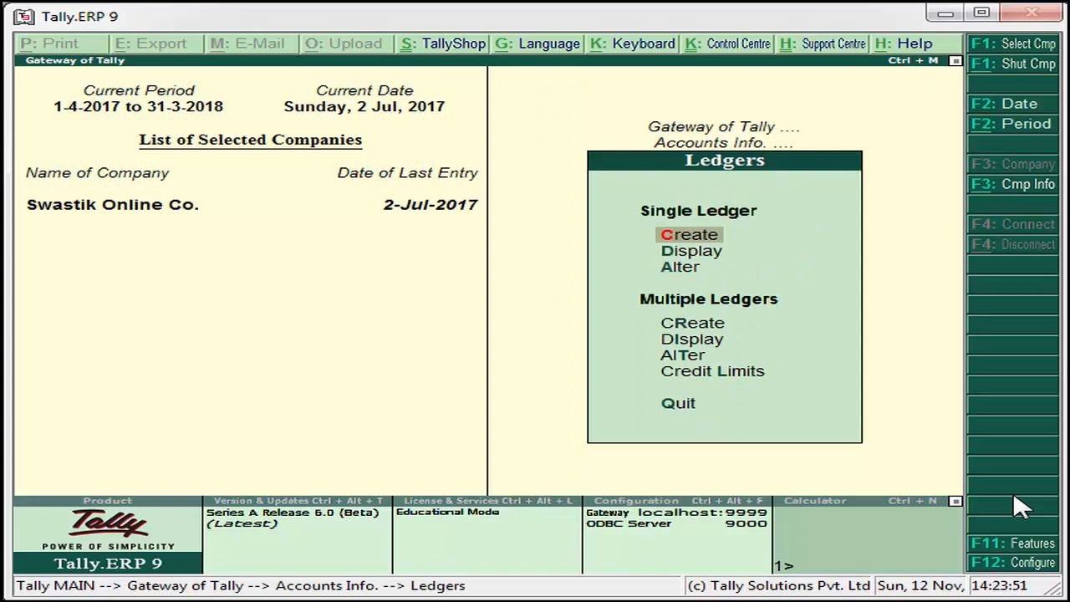
key("Return")
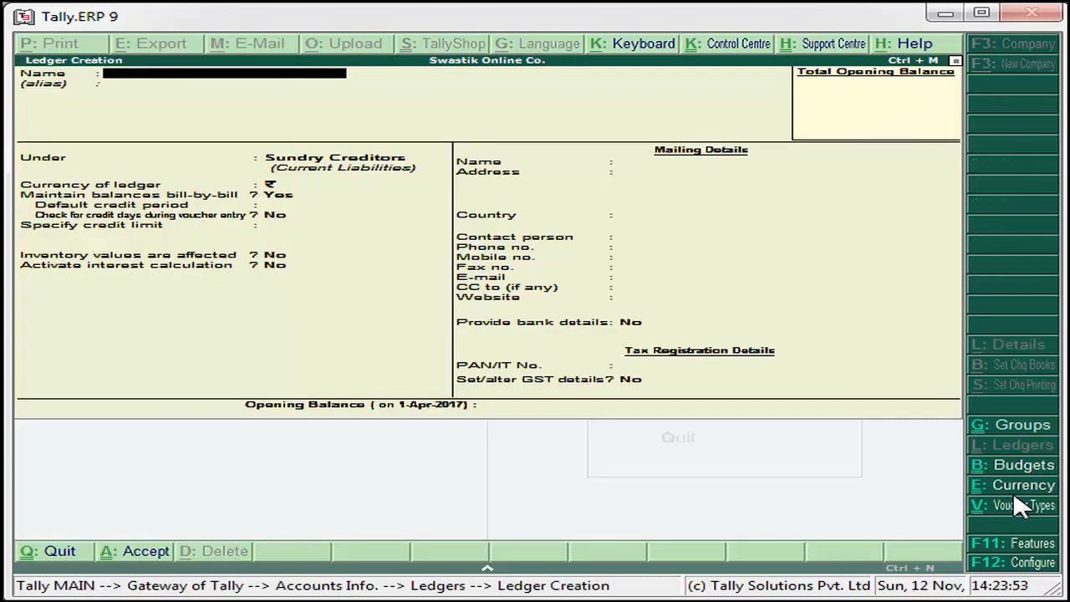
type("Inter Purchase")
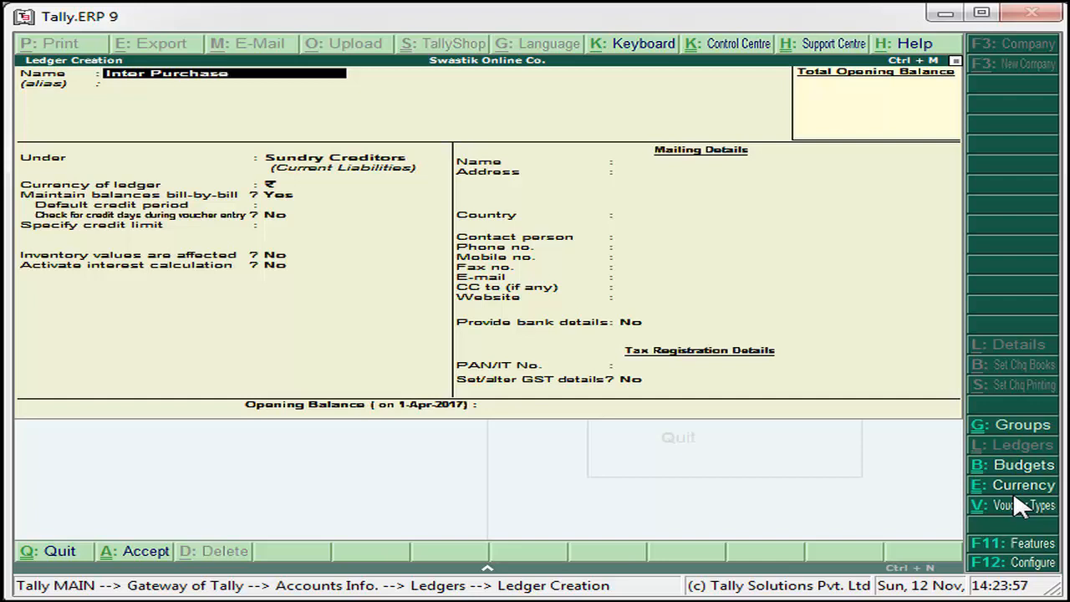
type(" Taxable @")
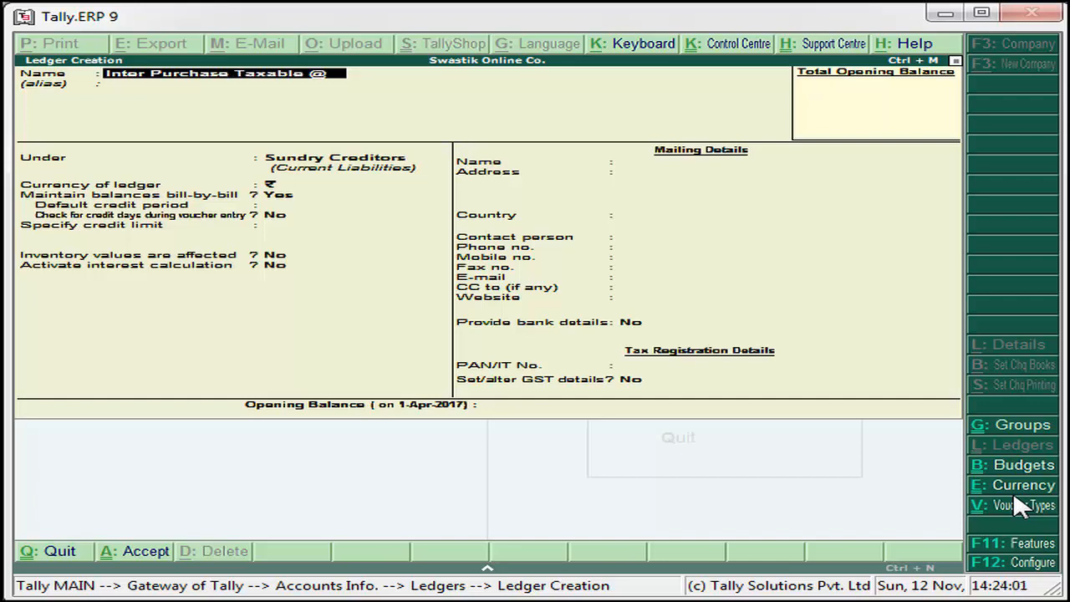
type("18%")
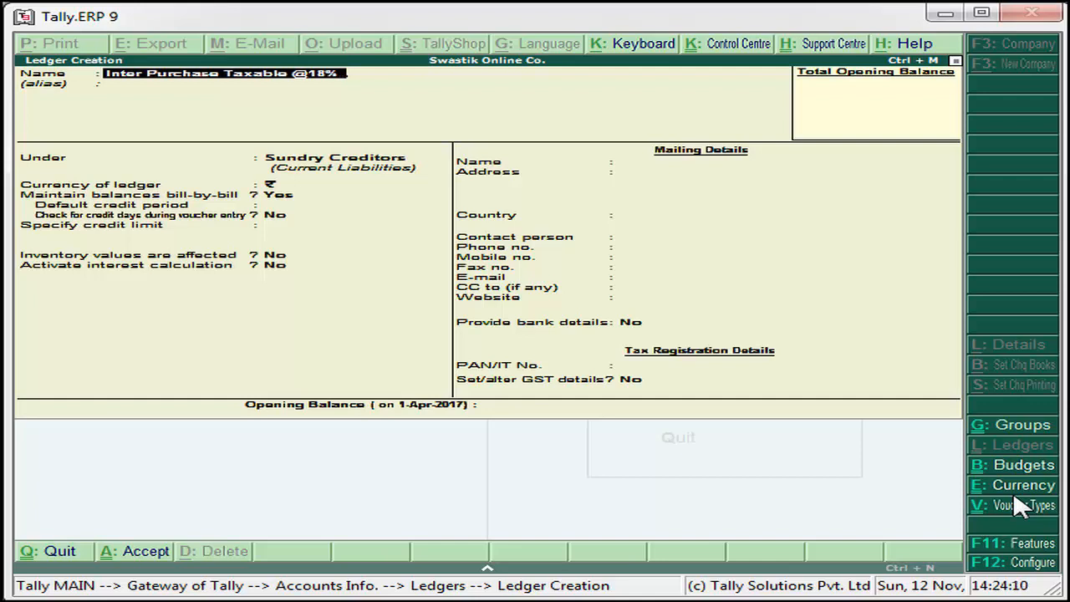
type("GST")
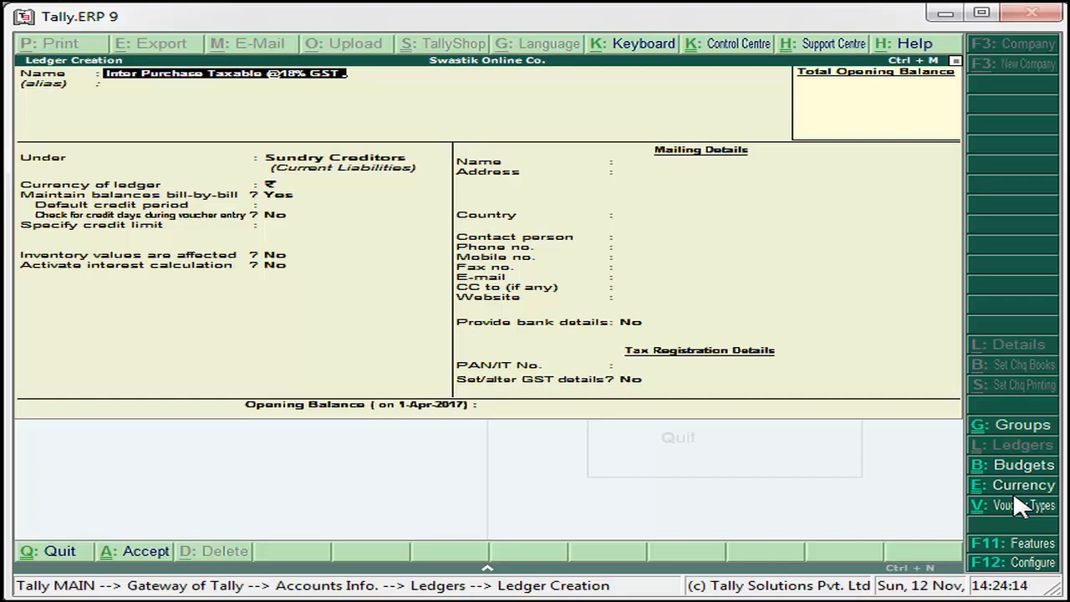
type(" From UR")
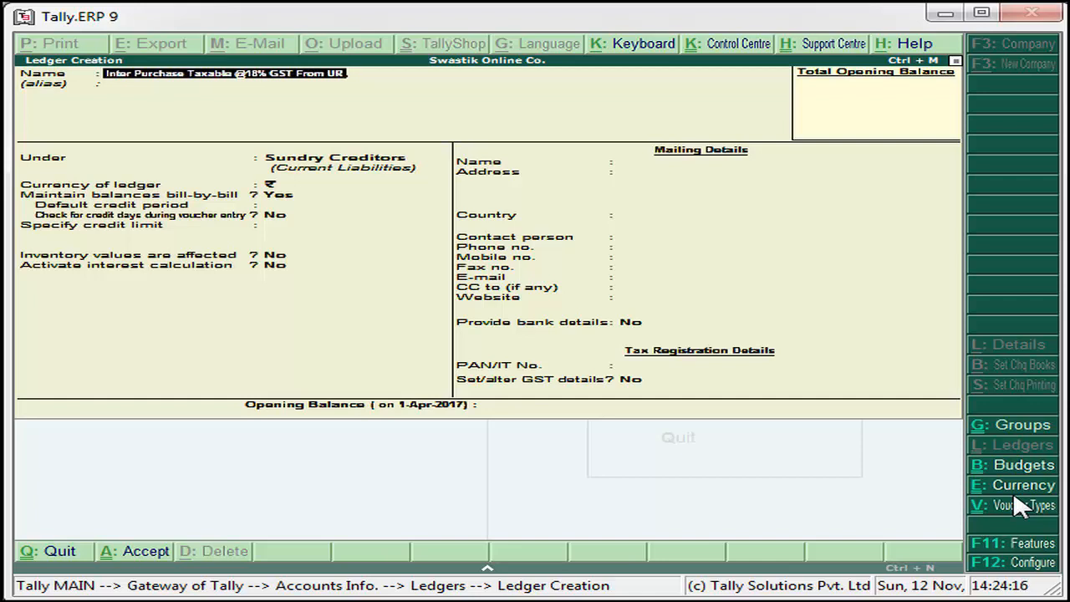
type("D Account")
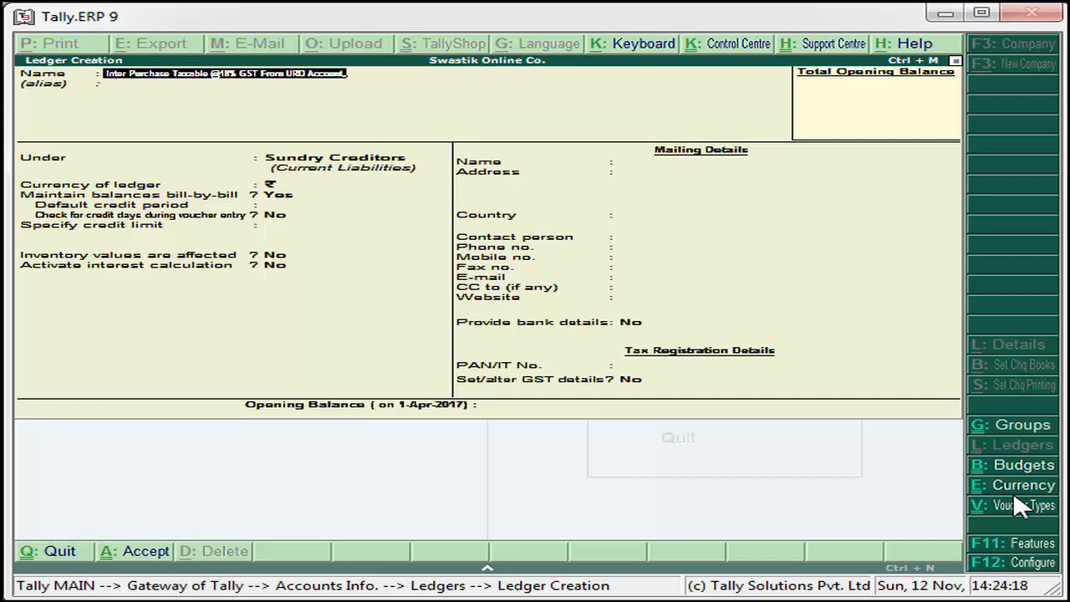
Step: Place the ledger under Purchase Accounts, keeping inventory values affected at Yes, interest calculation at No and GST as Applicable
key("Return")
key("Return")
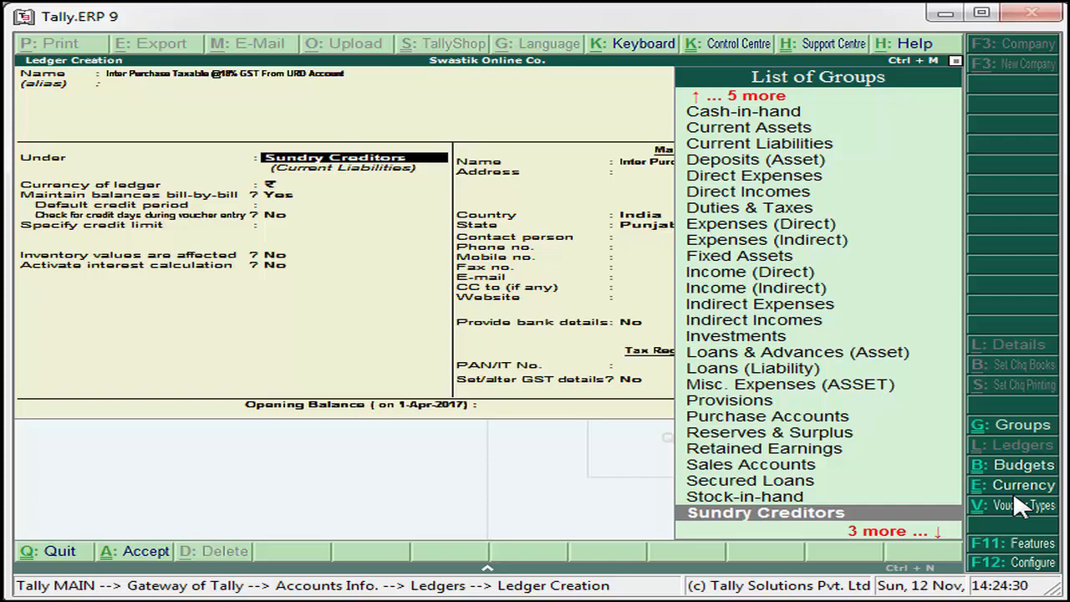
type("Pu")
key("Return")
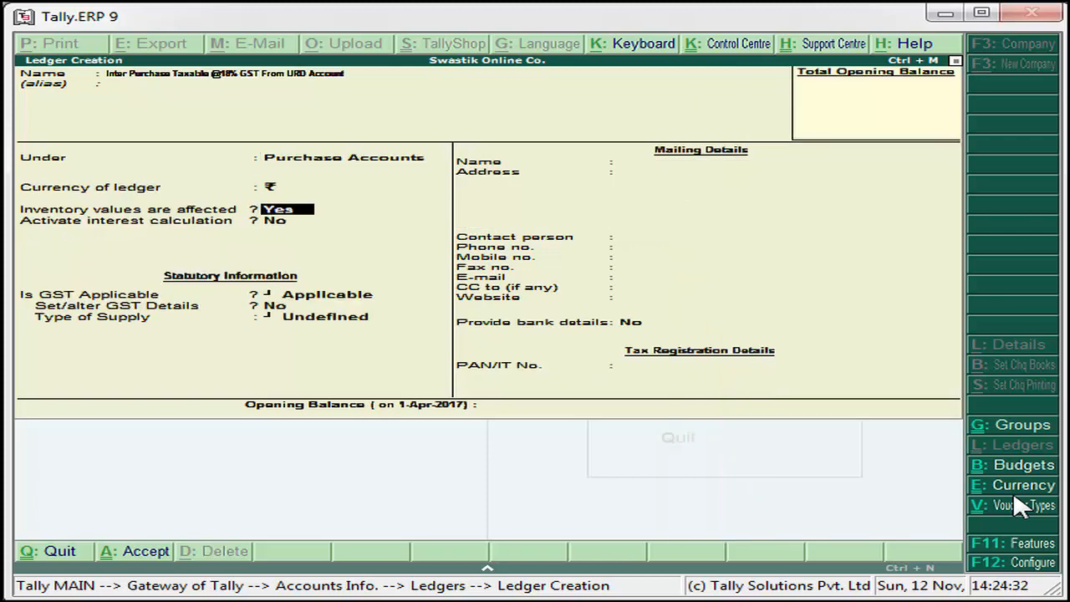
key("Return")
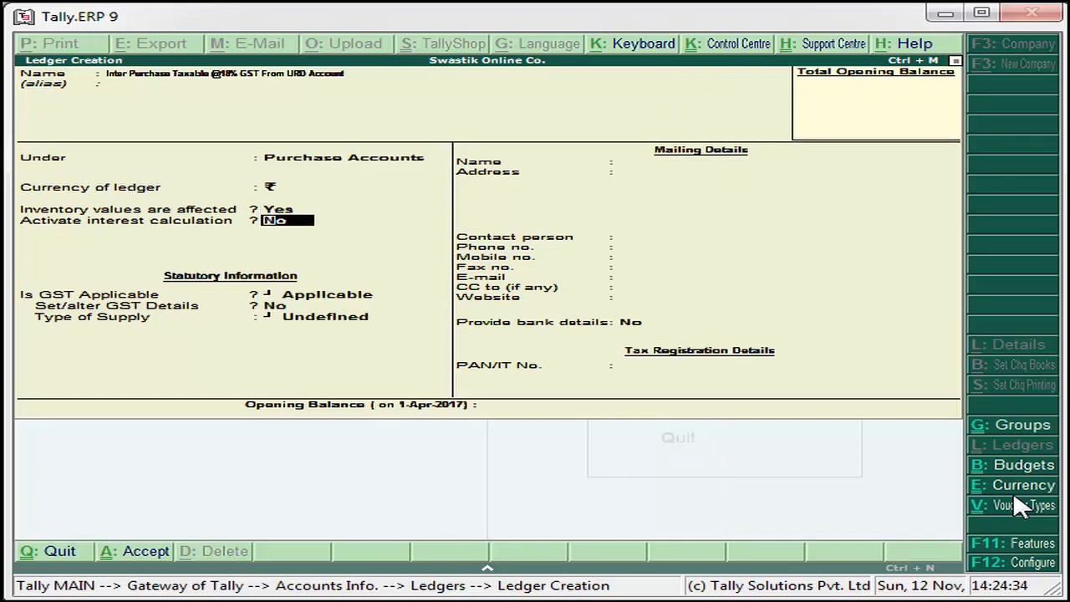
key("Return")
key("Return")
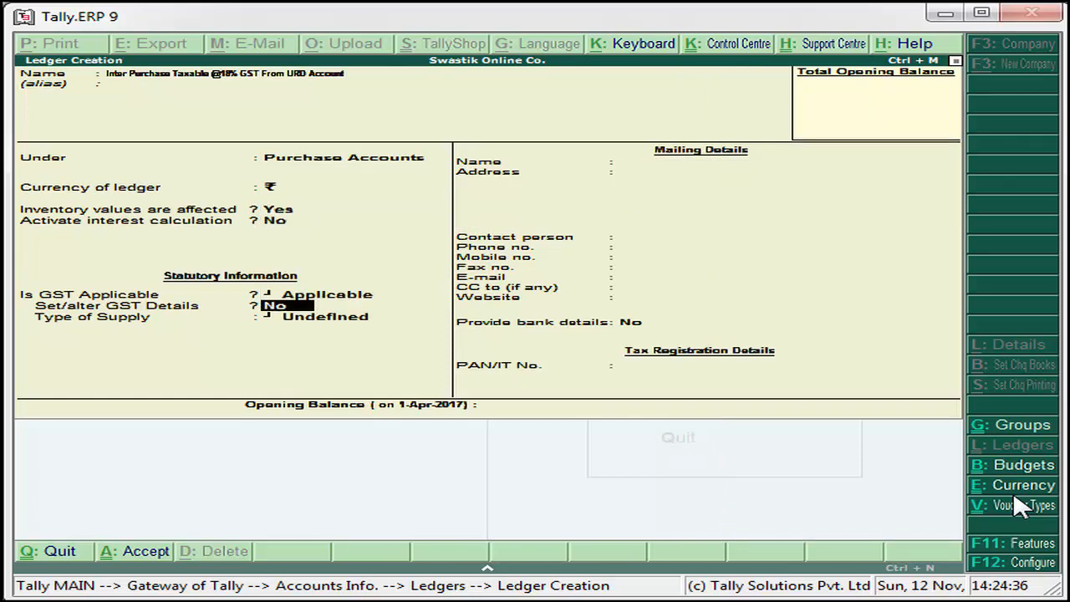
Step: Enable setting GST details and choose "Interstate Purchase From Unregistered Dealer - Taxable" as the nature of transaction
type("y")
key("Return")
key("Return")
key("Return")
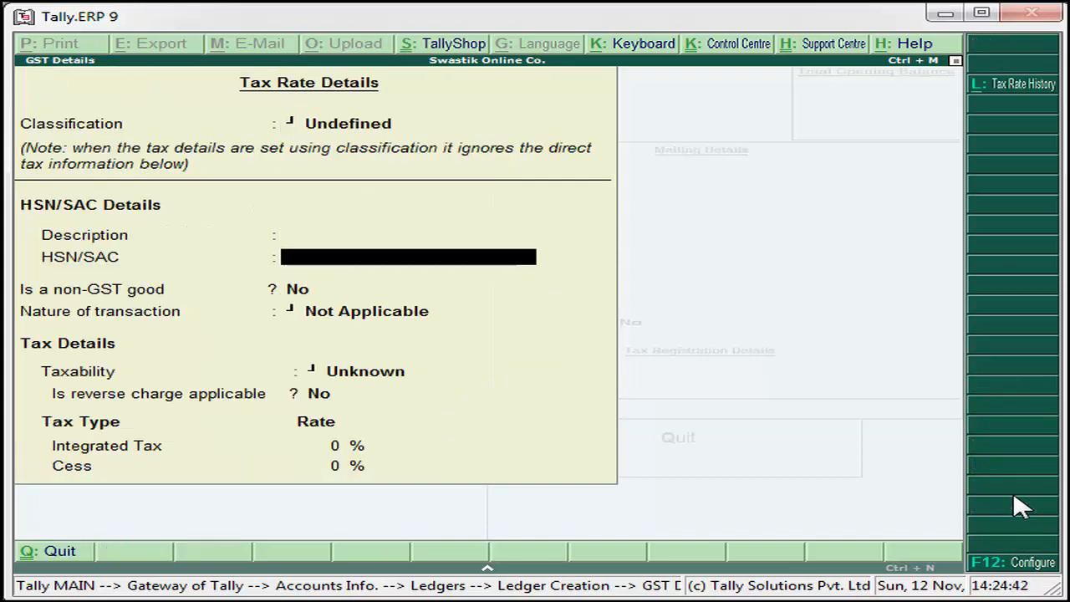
key("Return")
key("Return")
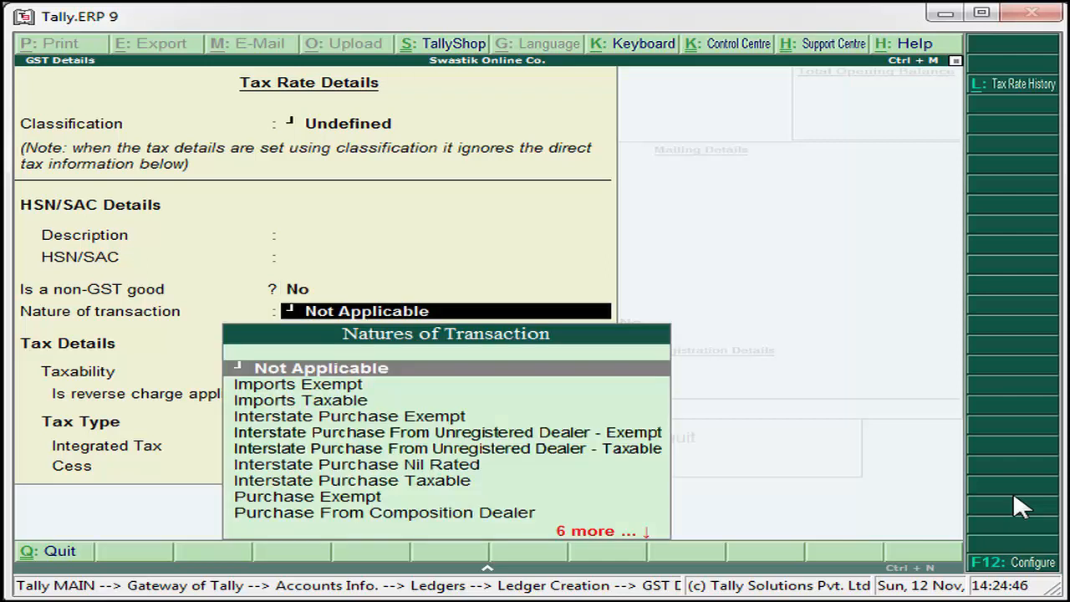
key("Down")
key("Down")
key("Down")
key("Down")
key("Down")
key("Down")
key("Down")
key("Down")
key("Down")
key("Down")
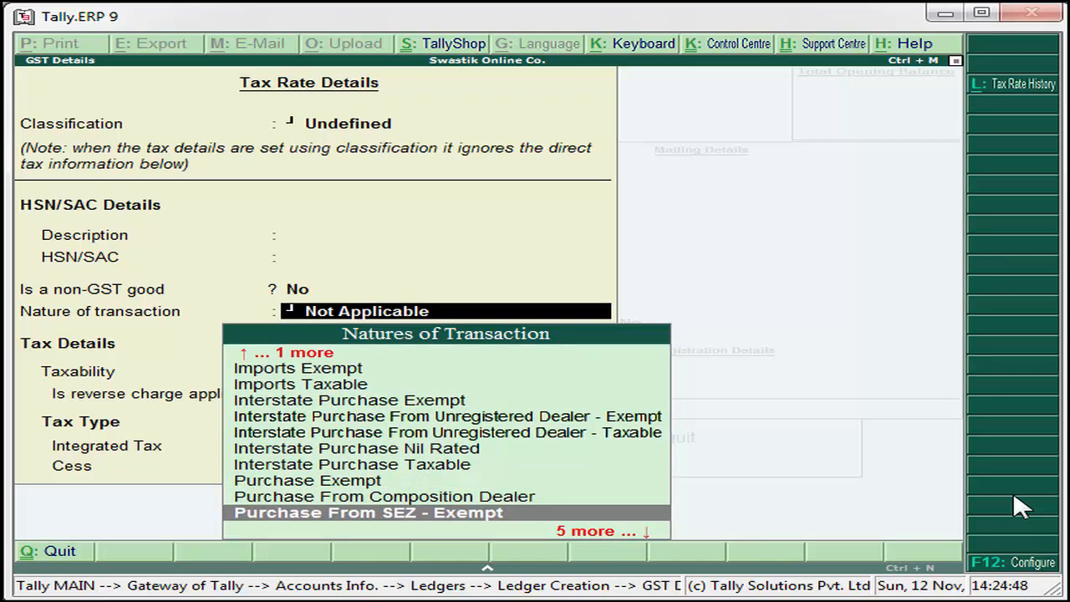
key("Up")
key("Up")
key("Up")
key("Up")
key("Up")
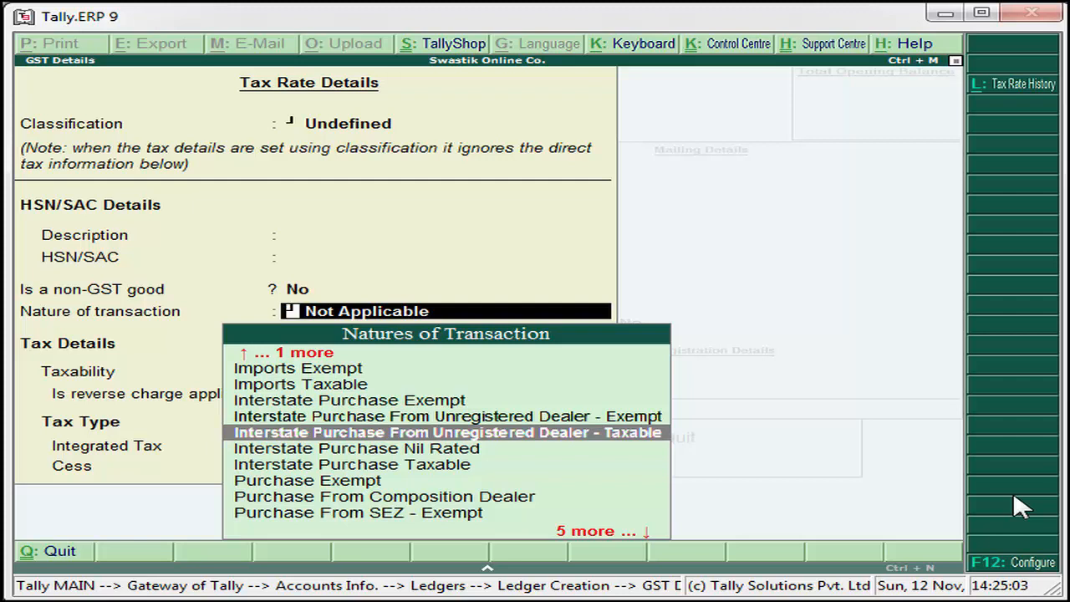
key("Return")
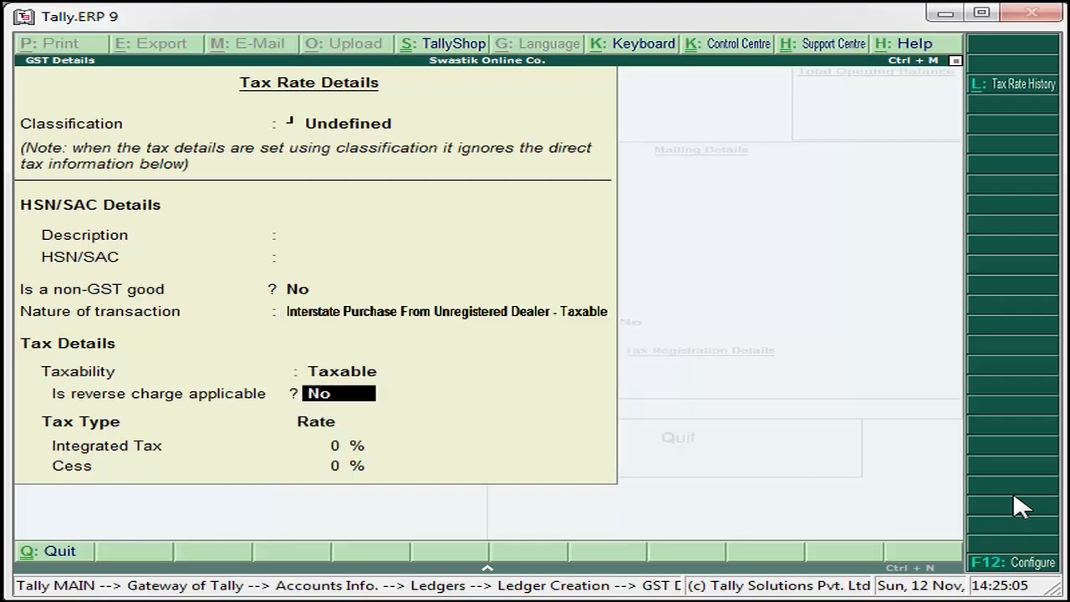
Step: Leave reverse charge at No, set the Integrated Tax rate to 18%, and save the tax rate details
key("Return")
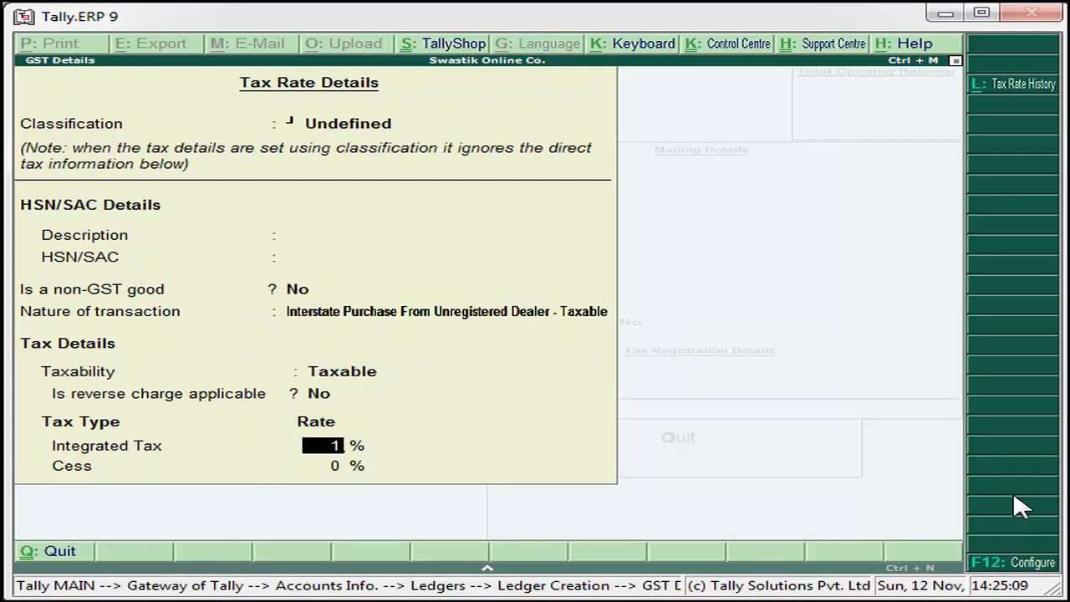
type("18")
key("Return")
key("Return")
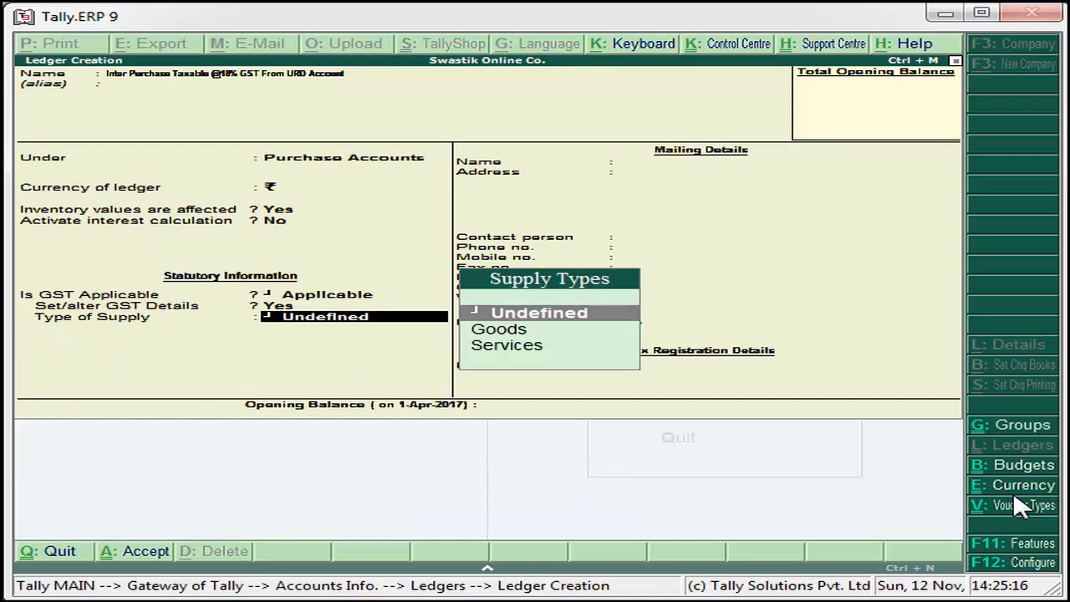
Step: Set the type of supply to Goods, save the purchase ledger, and return to the Gateway of Tally
key("Down")
key("Return")
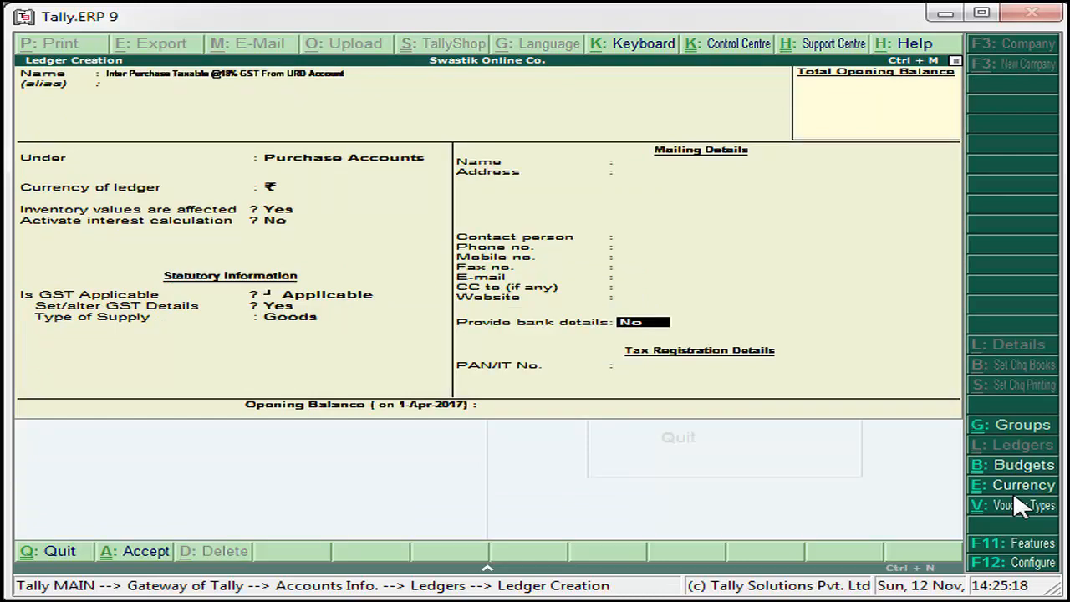
key("Return")
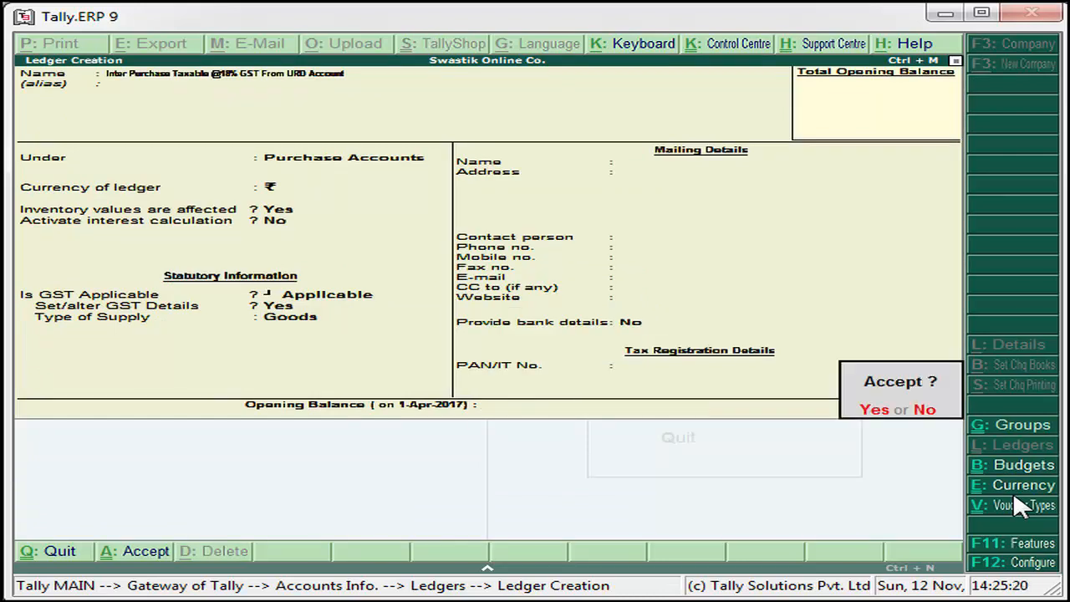
key("Return")
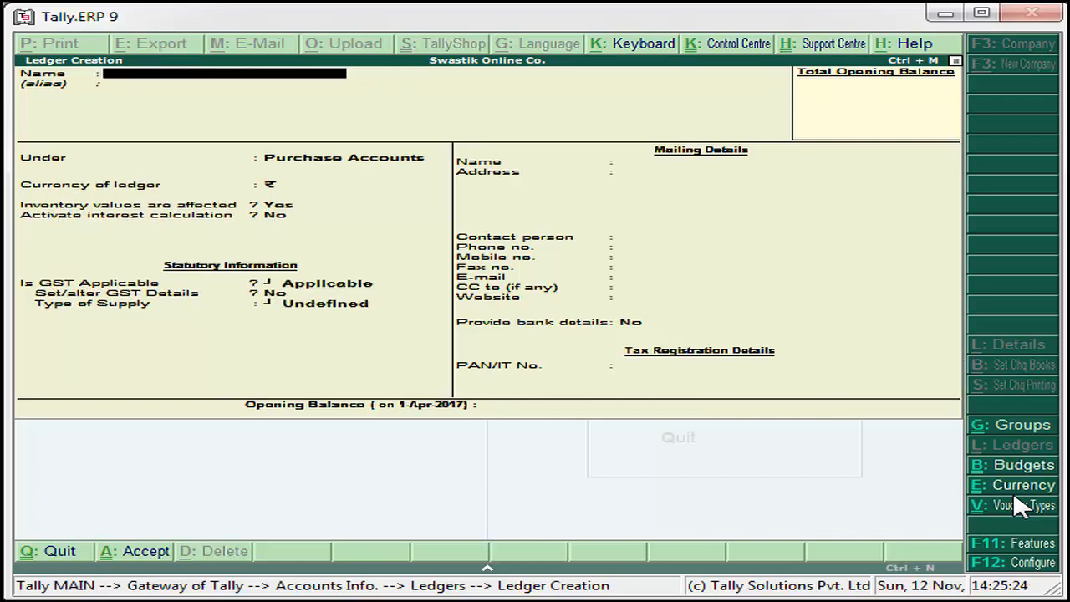
key("Escape")
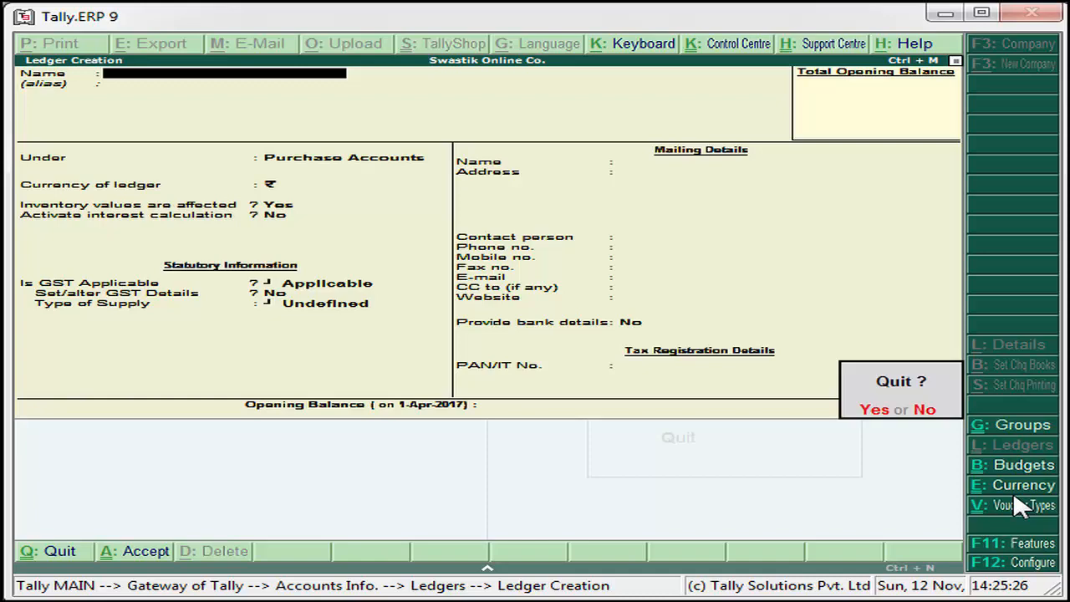
key("y")
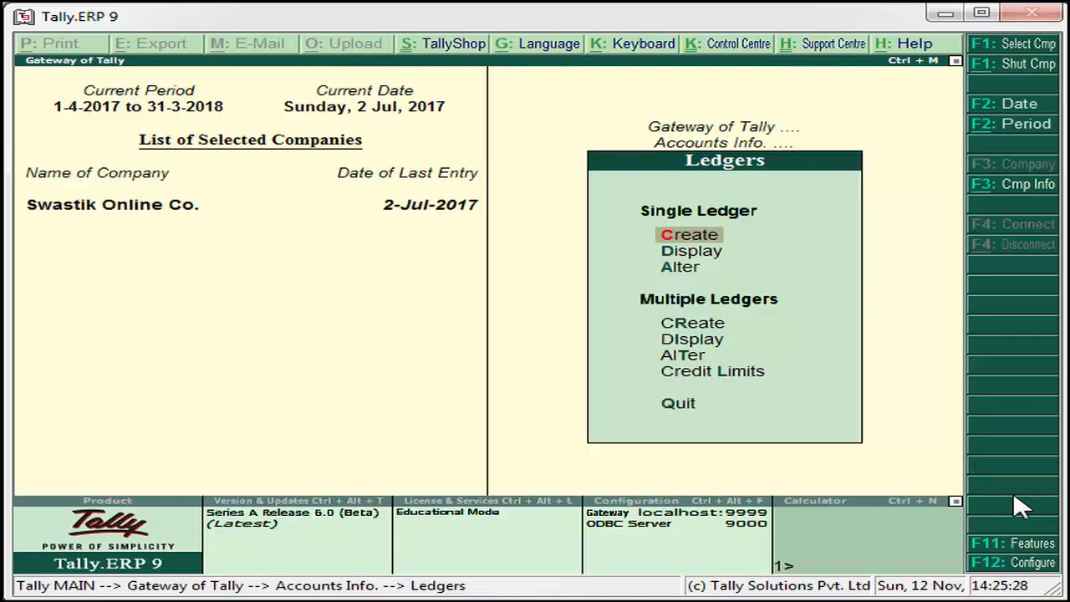
key("Escape")
key("Escape")
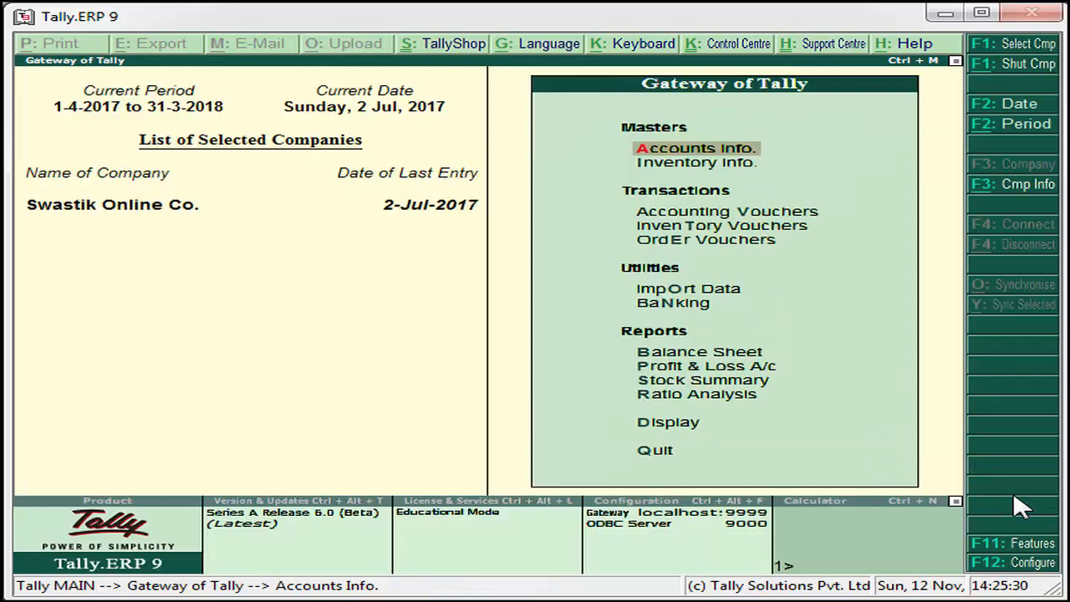
Step: Start a purchase voucher with supplier invoice number 59004 dated 2-Jul-2017
key("Down")
key("Down")
key("Return")
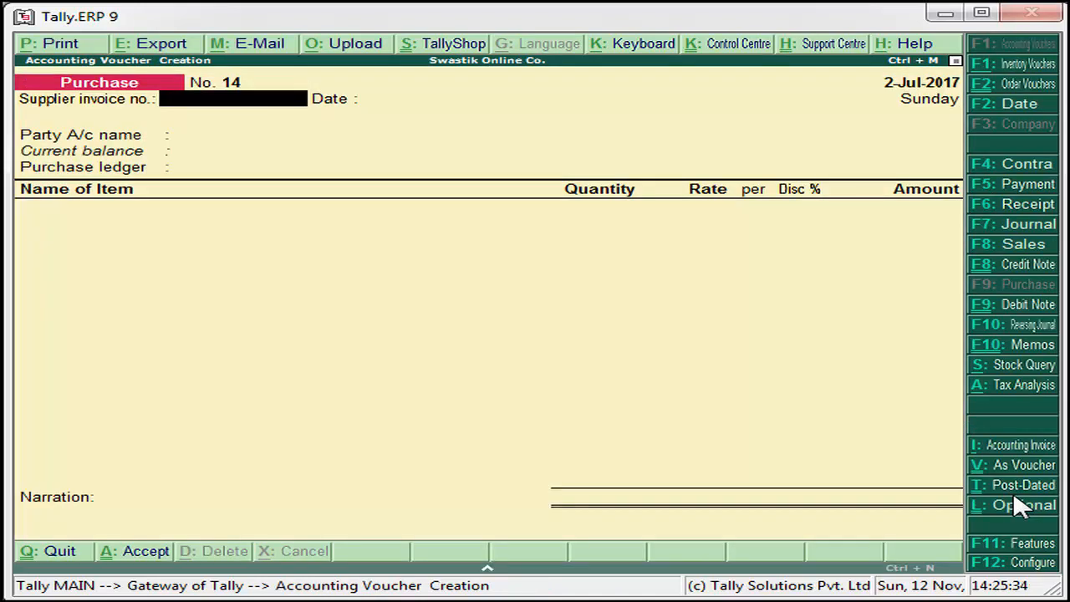
type("59004")
key("Return")
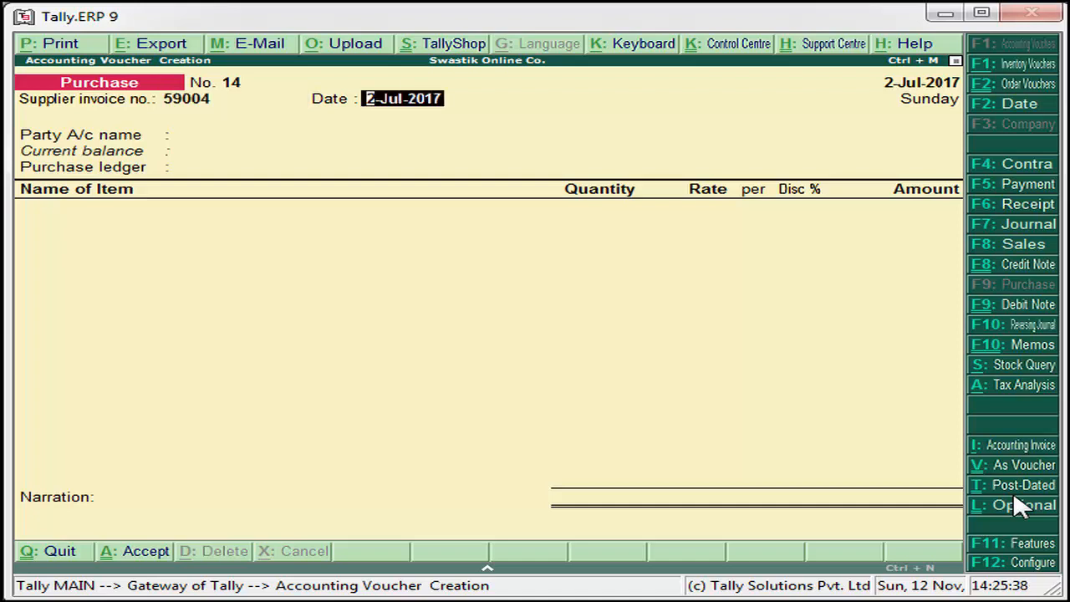
key("Return")
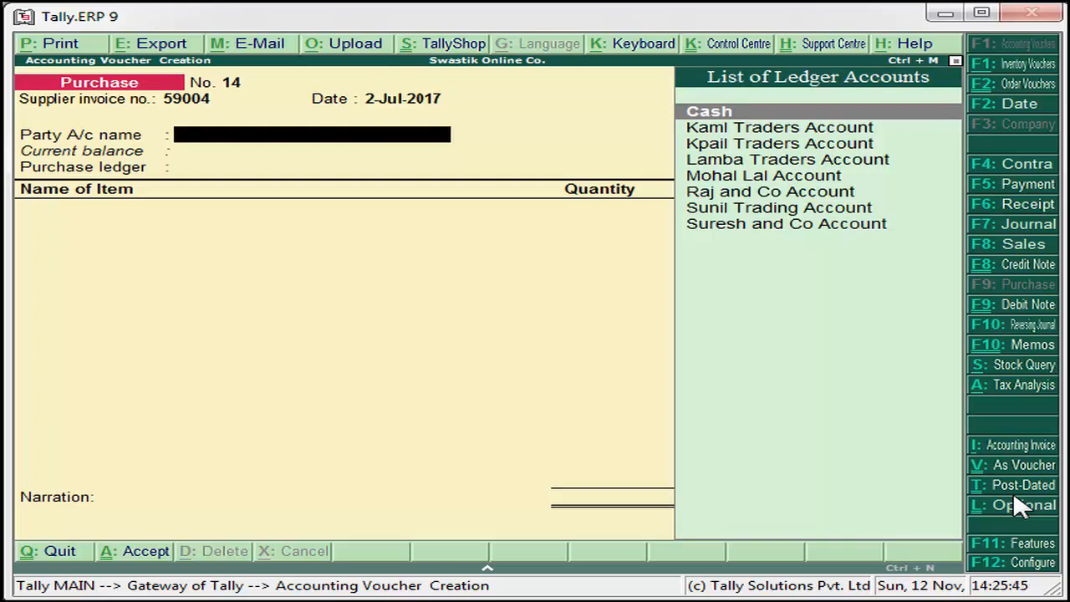
Step: Create a party ledger from within the voucher, named "Sohan Trading Account", under Sundry Creditors
key("alt+c")
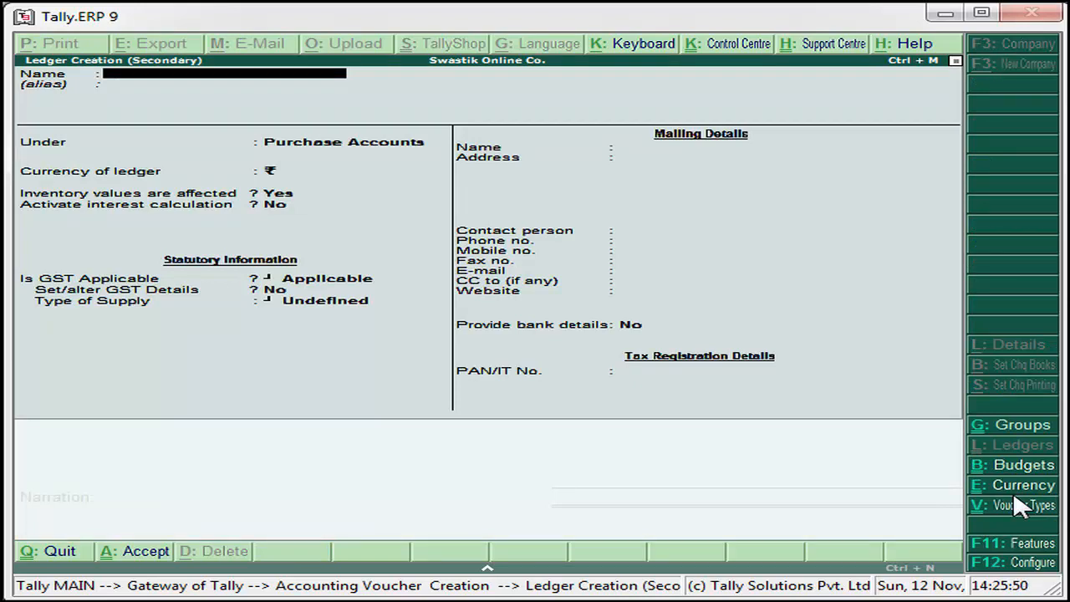
type("Sohan trading Account")
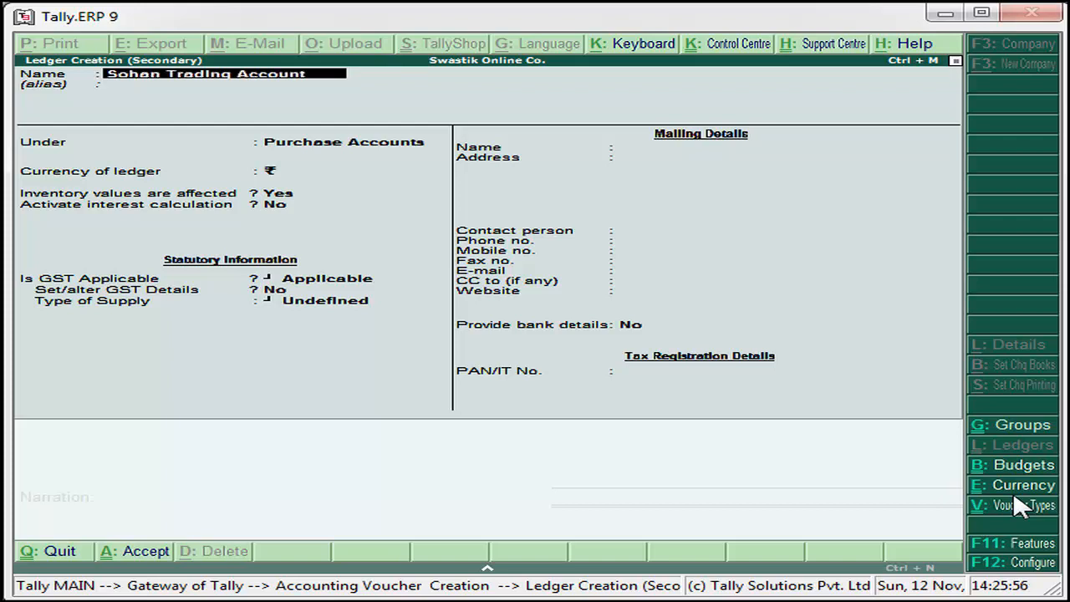
key("Return")
type("Su")
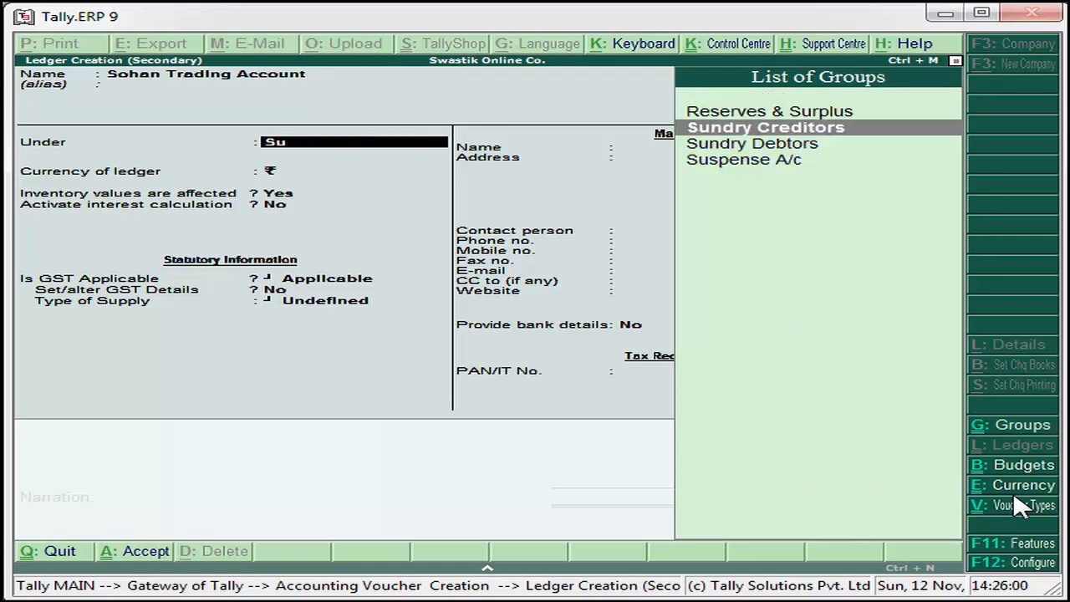
key("Return")
Step: Set maintaining balances bill-by-bill to Yes for the party ledger and keep the default credit, inventory and interest settings
key("Return")
type("y")
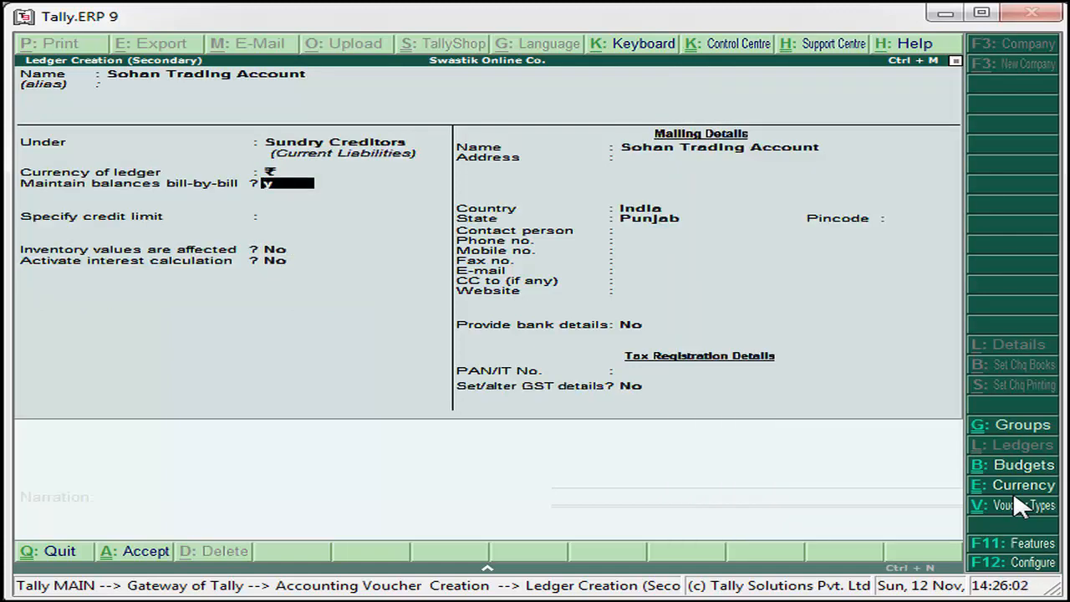
key("Return")
key("Return")
key("Return")
key("Return")
key("Return")
key("Return")
key("Return")
key("Return")
key("Return")
key("Return")
key("Return")
key("Return")
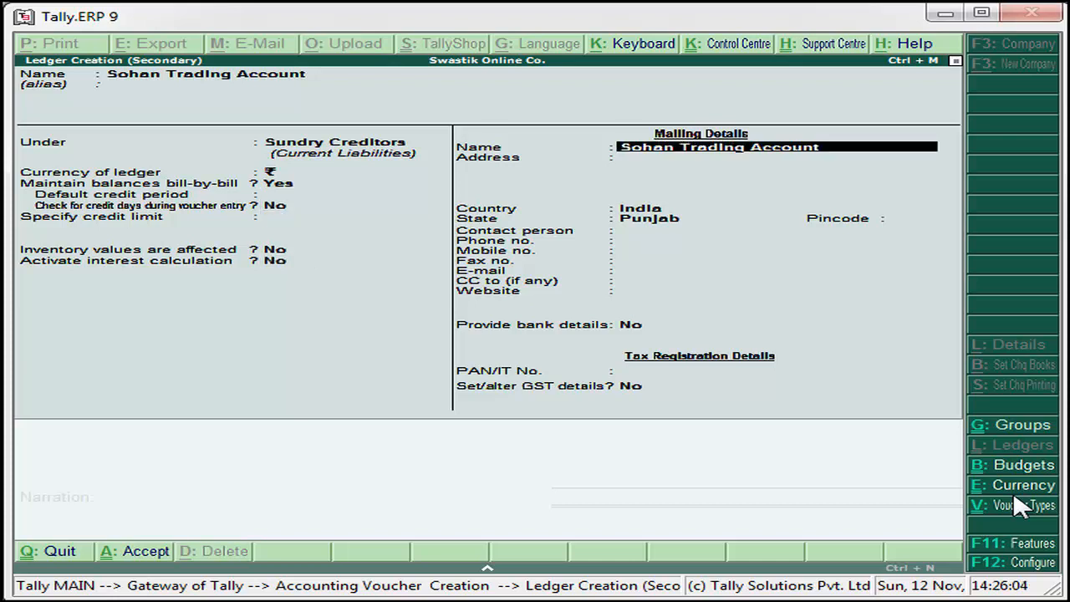
Step: Keep the party ledger's default mailing details, set its GST registration type to Unregistered, and save the ledger
key("Return")
key("Return")
key("Return")
key("Return")
key("Return")
key("Return")
key("Return")
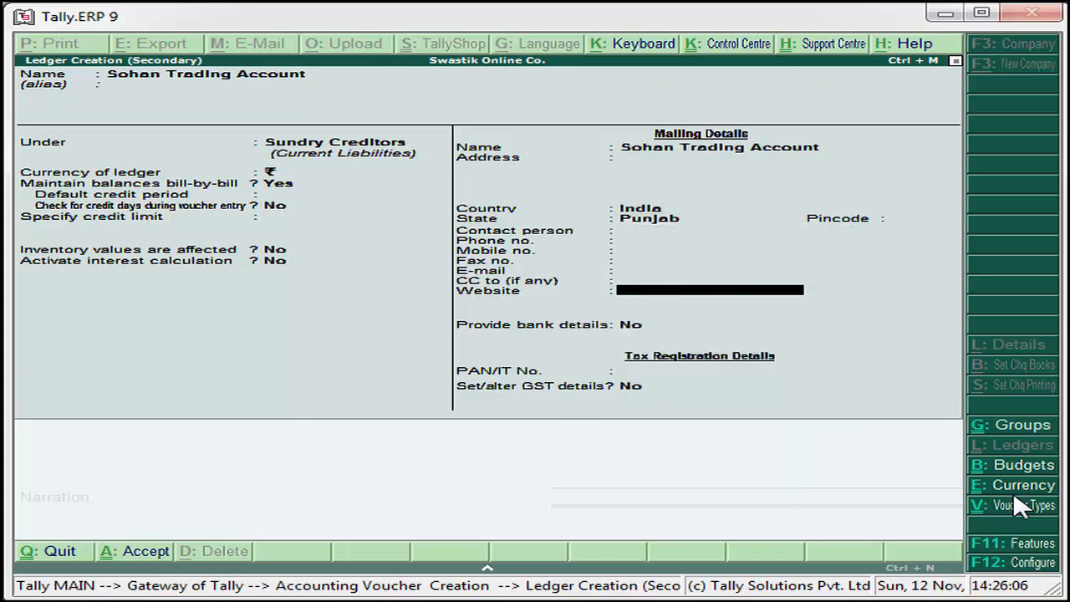
key("y")
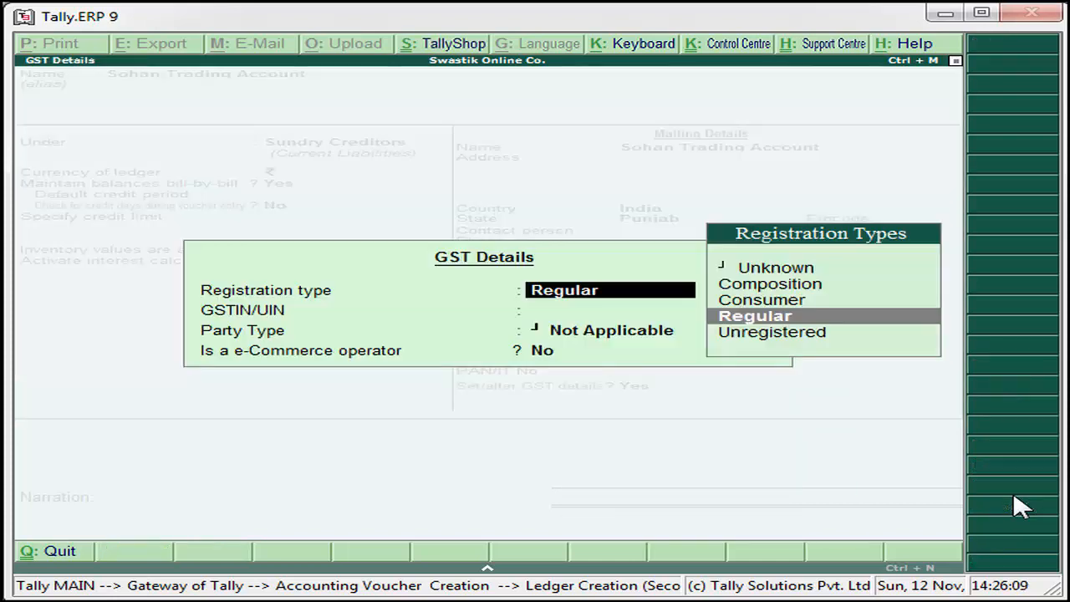
key("Down")
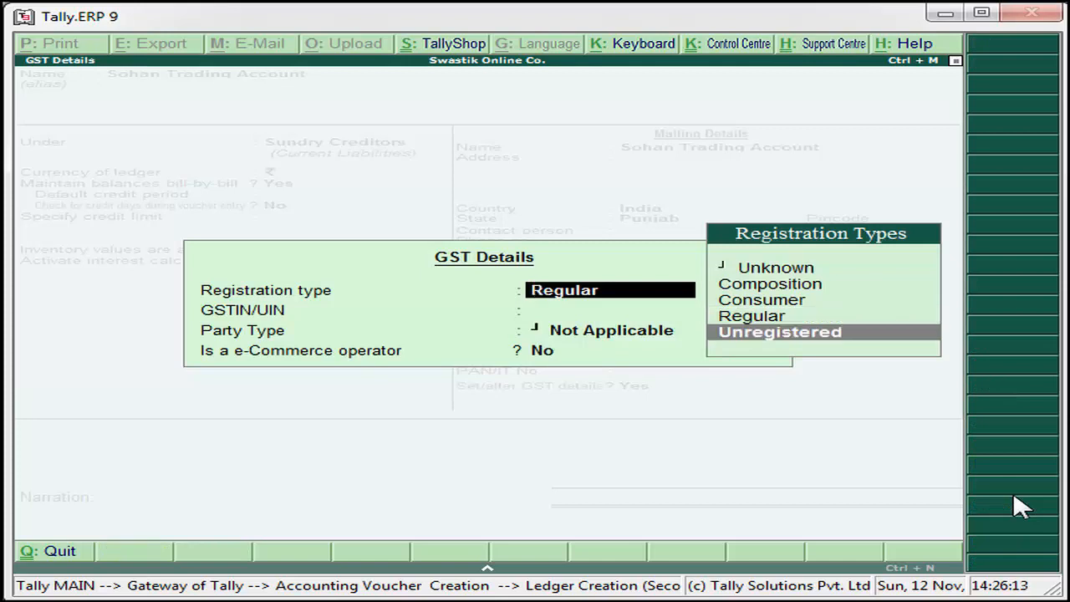
key("Return")
key("Return")
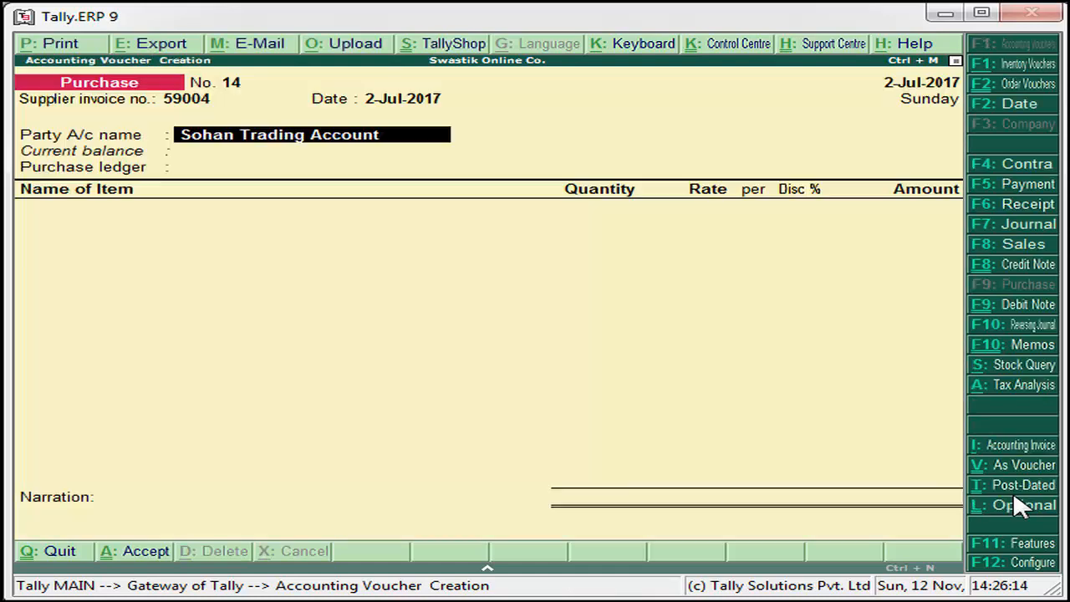
Step: Leave the receipt and order details blank and change the supplier's state to Gujarat in the party details
key("Return")
key("Return")
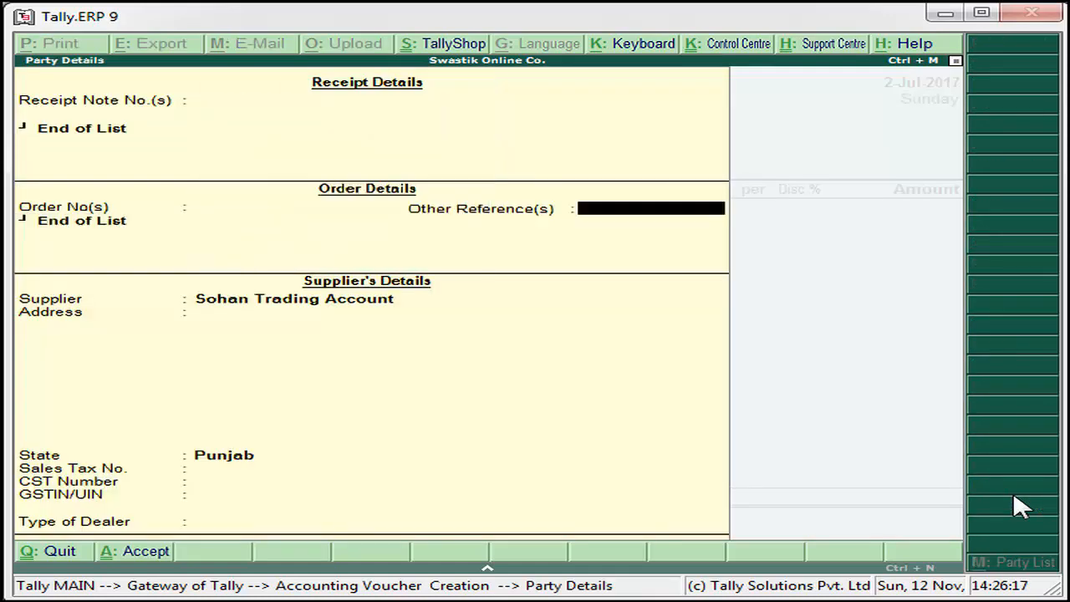
key("Return")
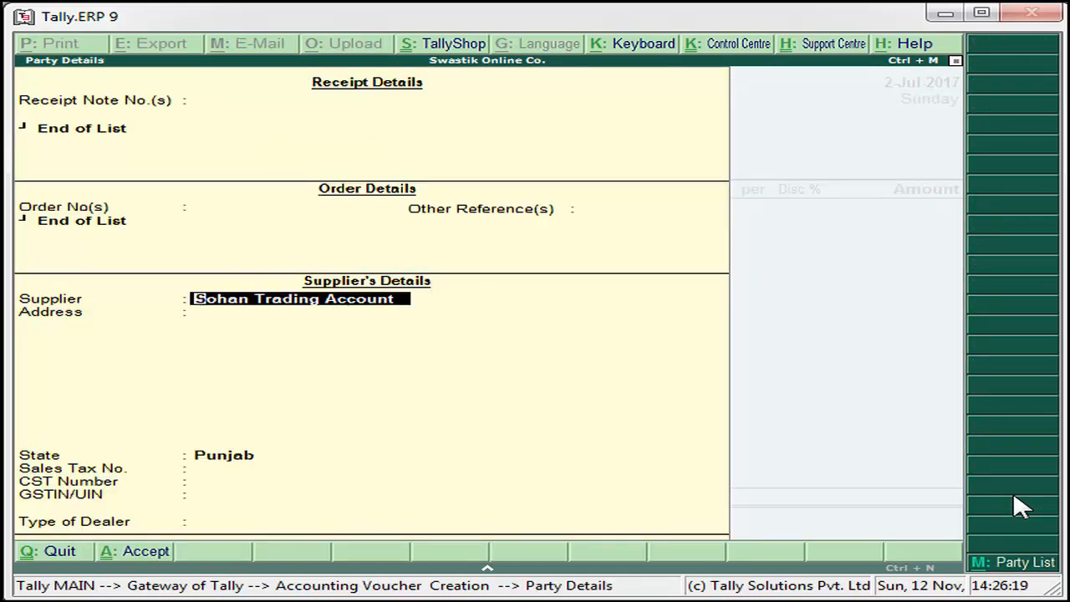
key("Return")
key("Return")
key("Return")
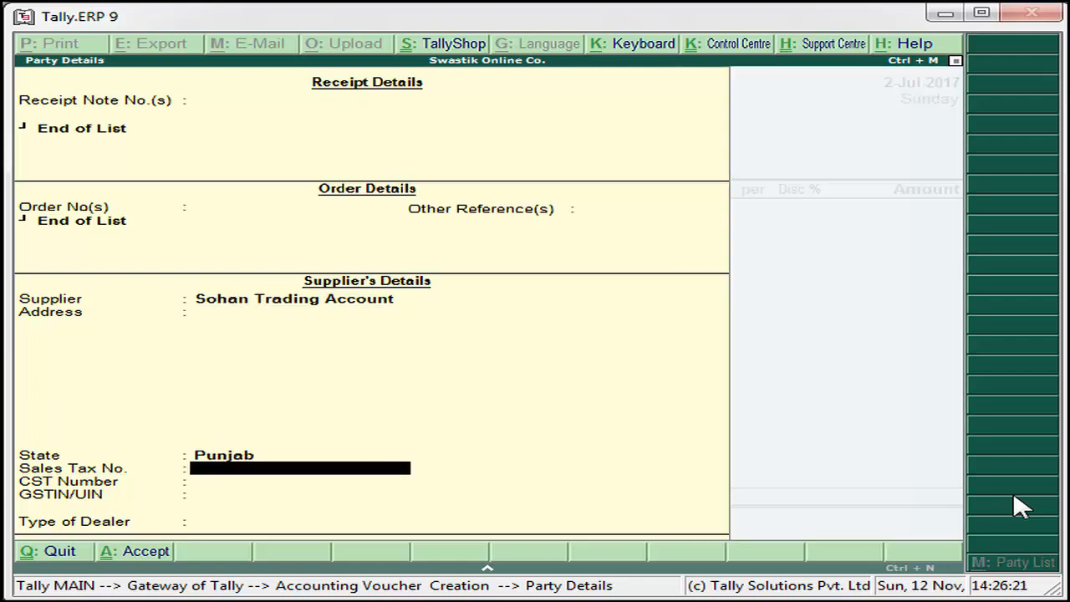
key("BackSpace")
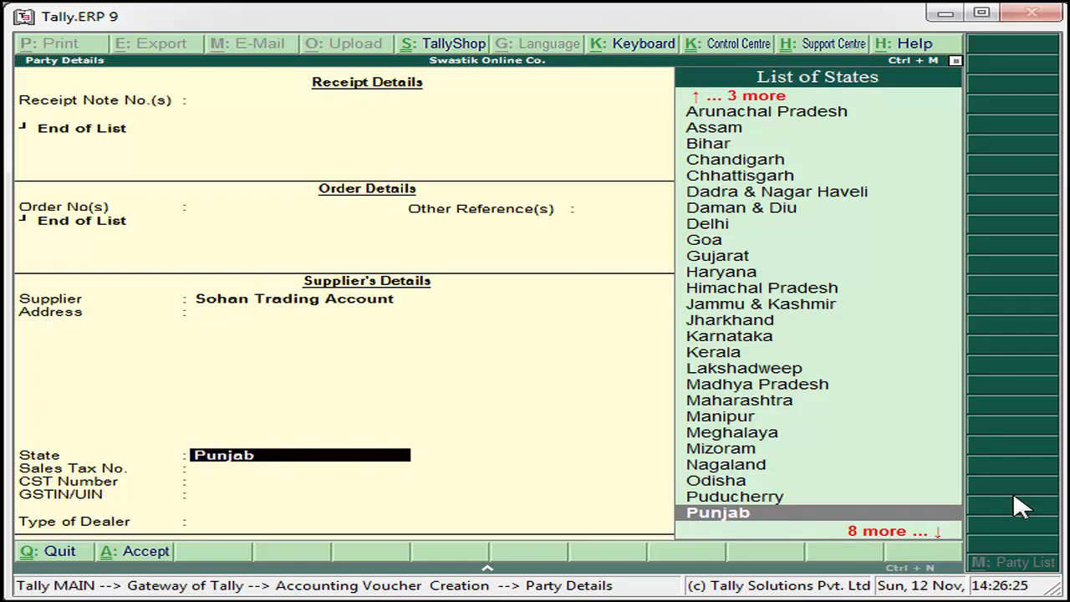
key("Up")
key("Up")
key("Up")
key("Up")
key("Up")
key("Up")
key("Up")
key("Up")
key("Up")
key("Up")
key("Up")
key("Up")
key("Up")
key("Up")
key("Up")
key("Up")
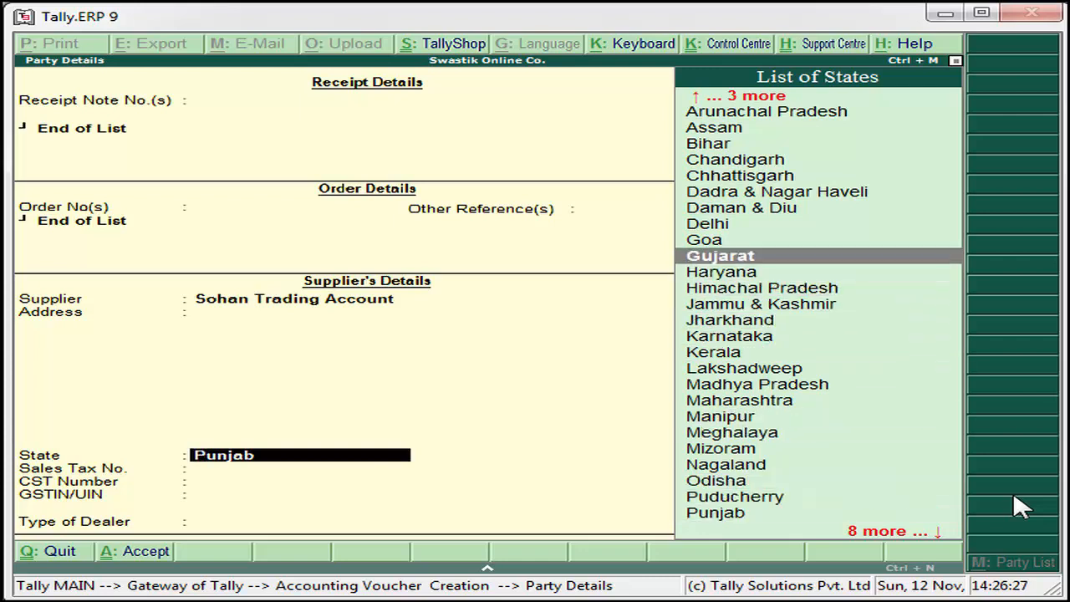
key("Return")
key("Return")
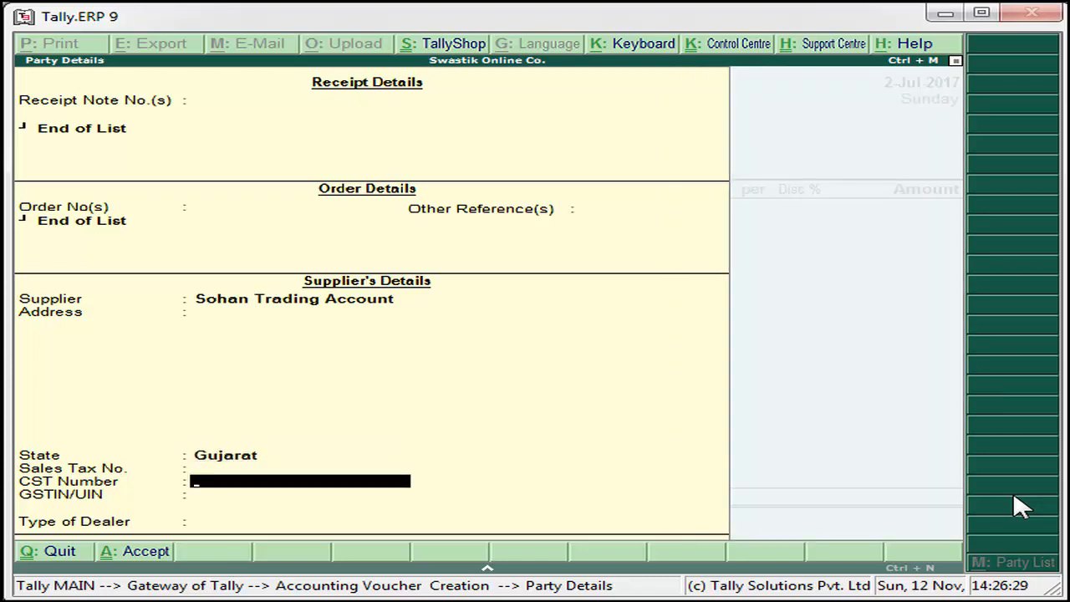
Step: Leave the supplier's tax numbers blank, set the type of dealer to Unregistered, and accept the party details
key("Return")
key("Return")
key("Down")
key("Down")
key("Down")
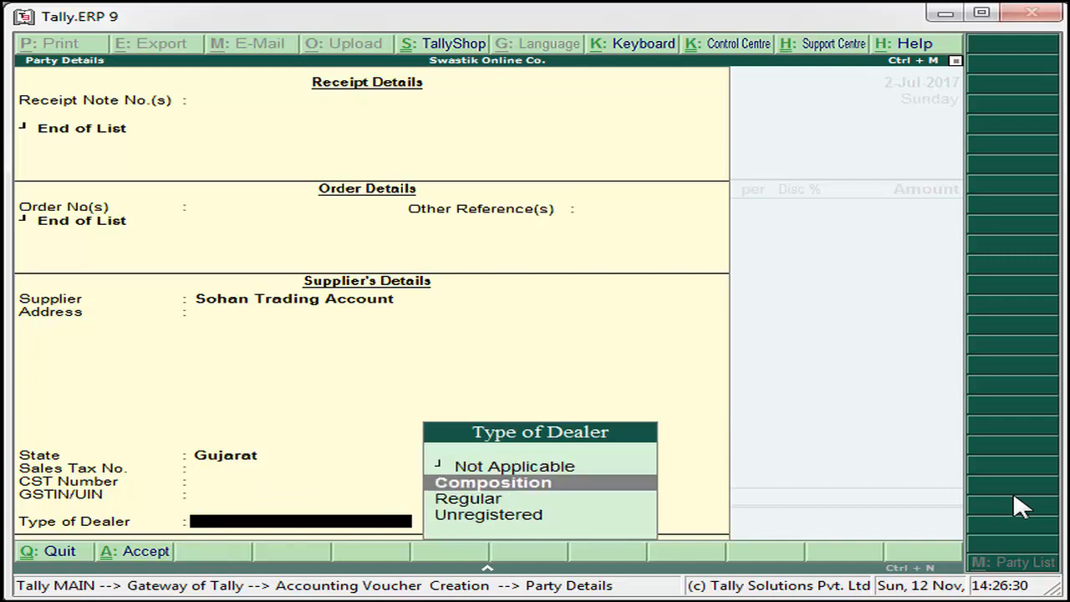
key("Return")
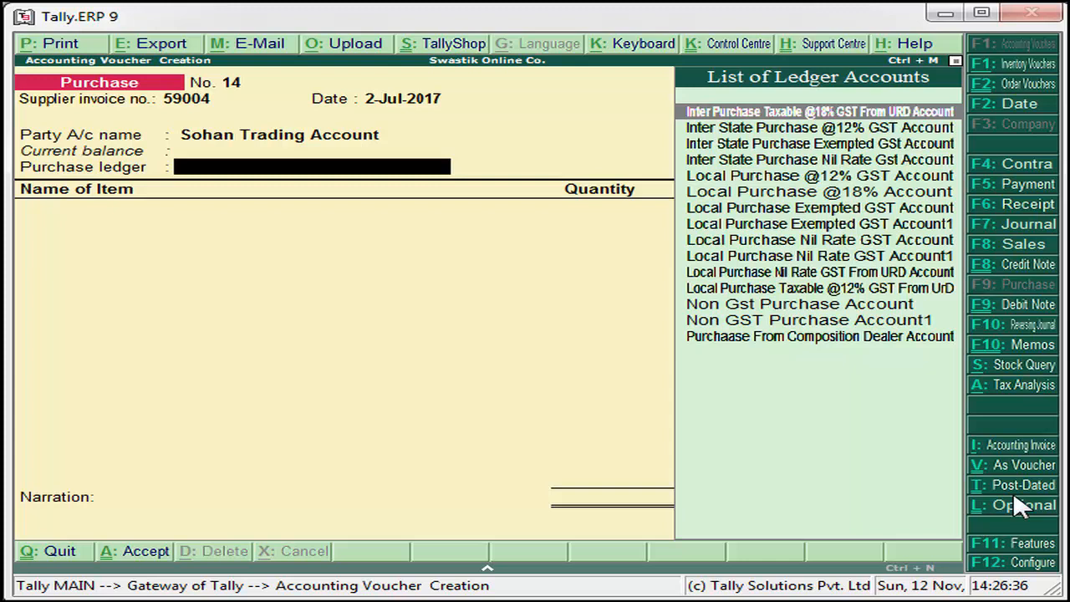
key("Return")
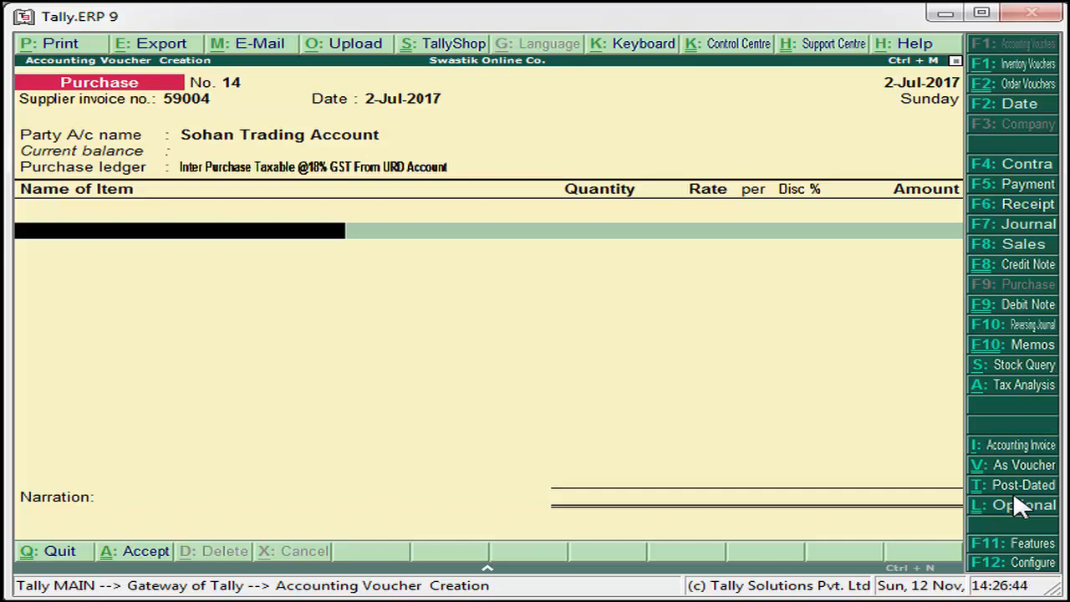
type("A")
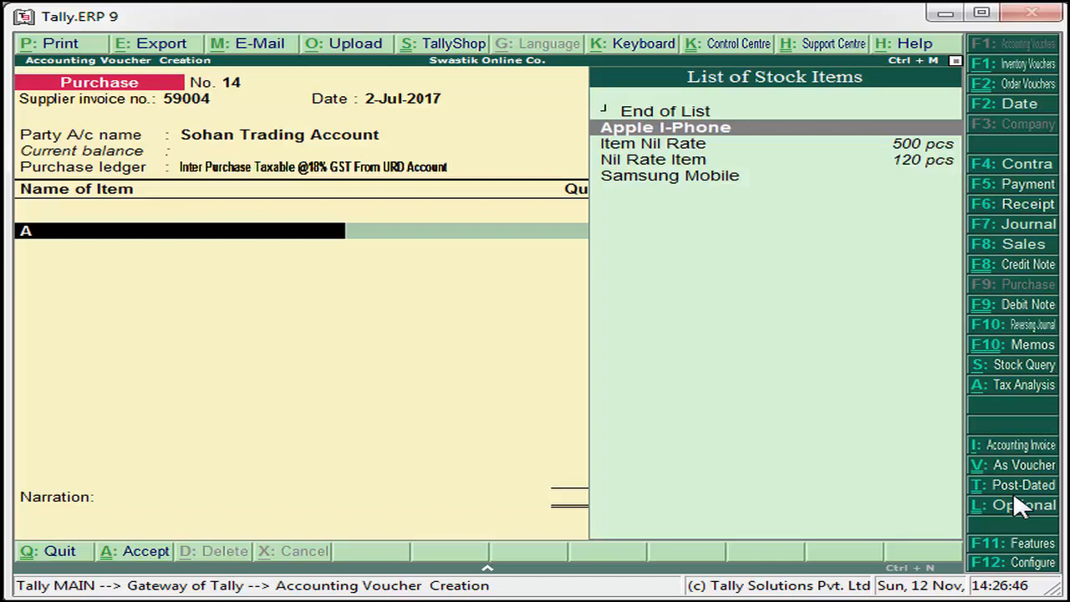
key("Return")
key("Down")
key("Return")
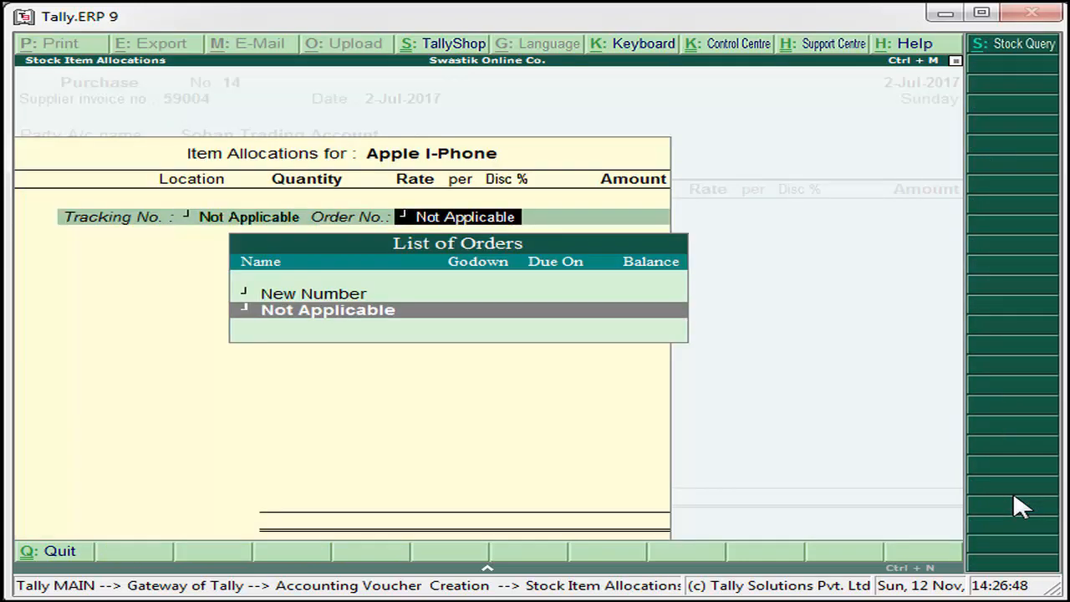
type("a")
key("Return")
key("Down")
key("Down")
key("Return")
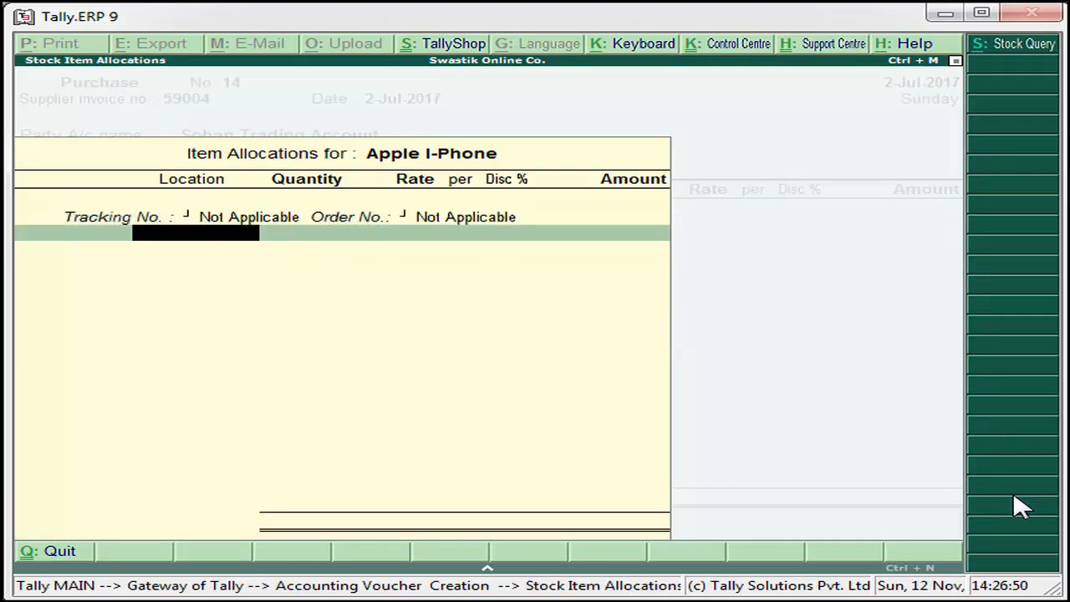
Step: Allocate 1250 pcs of Apple I-Phone to Main Location at a rate of 6000
key("Return")
key("Down")
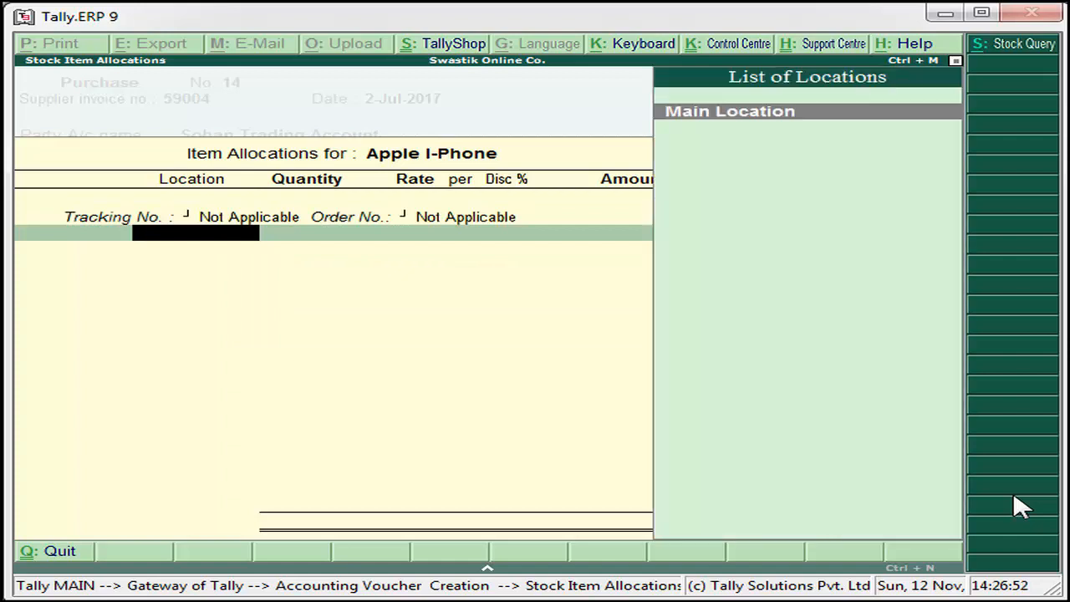
key("Return")
type("1250")
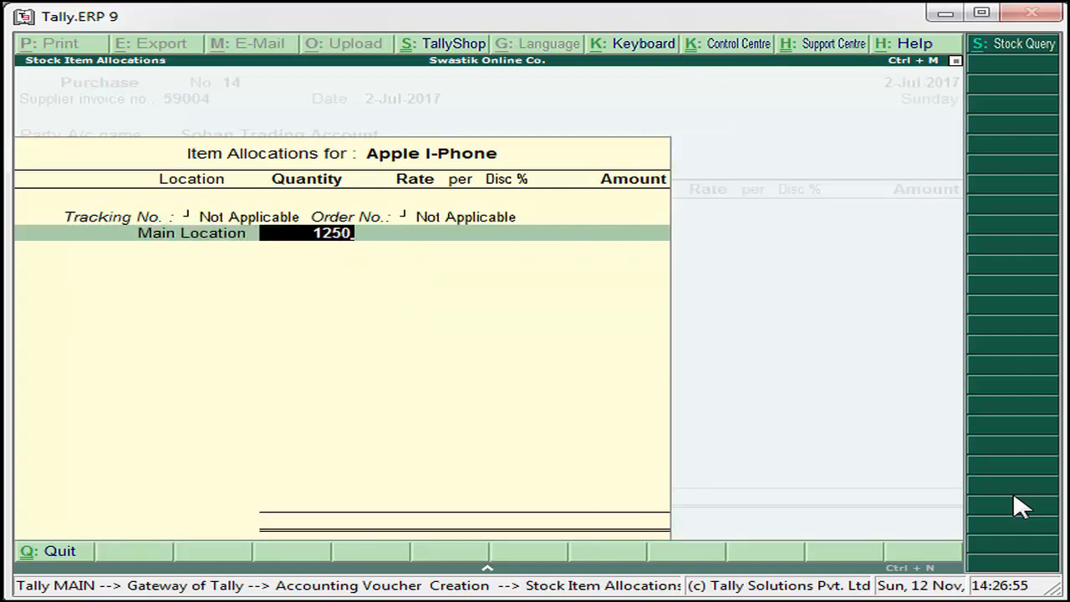
key("Return")
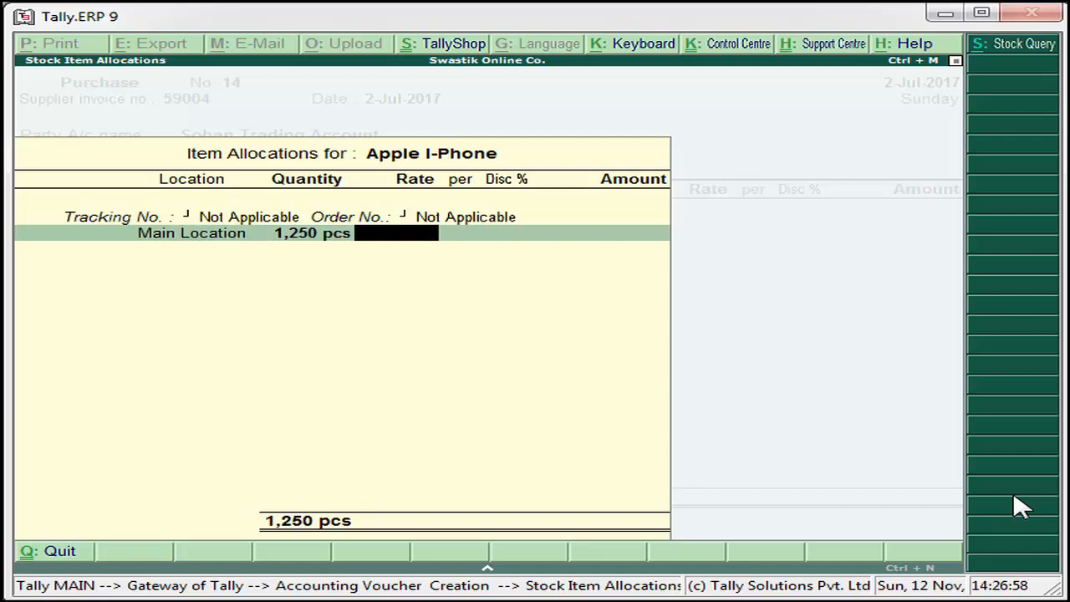
type("6000")
key("Return")
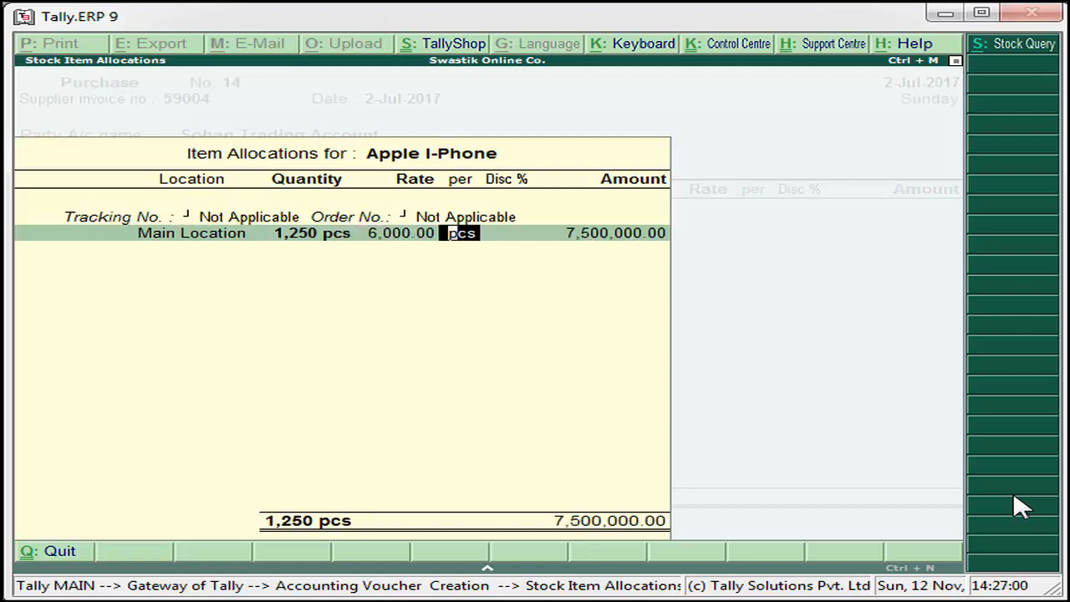
Step: Correct the Apple I-Phone quantity to 50 pcs and accept the item allocation
key("BackSpace")
key("BackSpace")
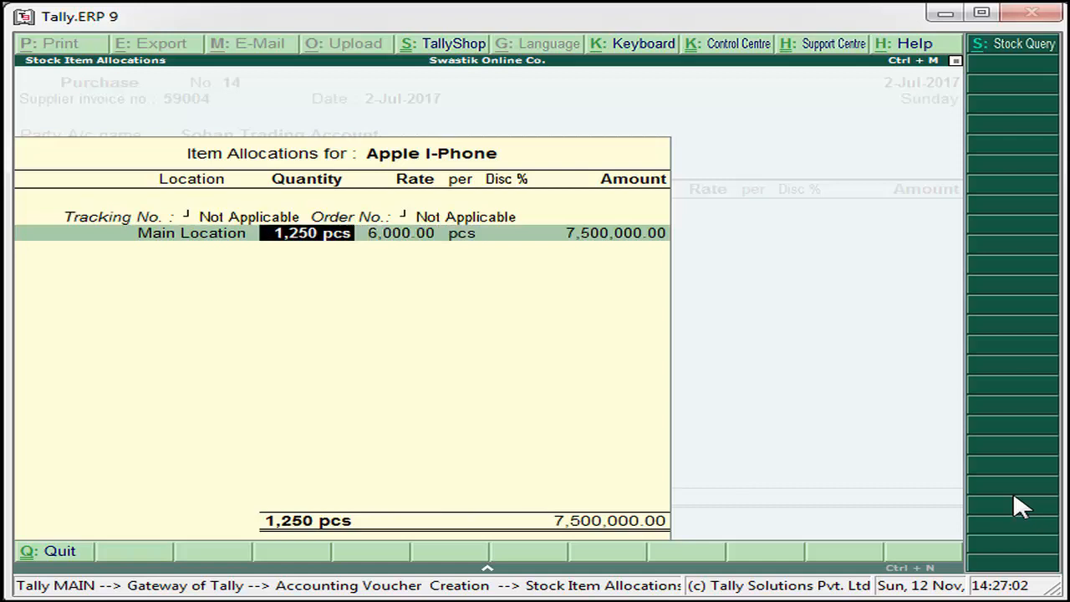
type("50")
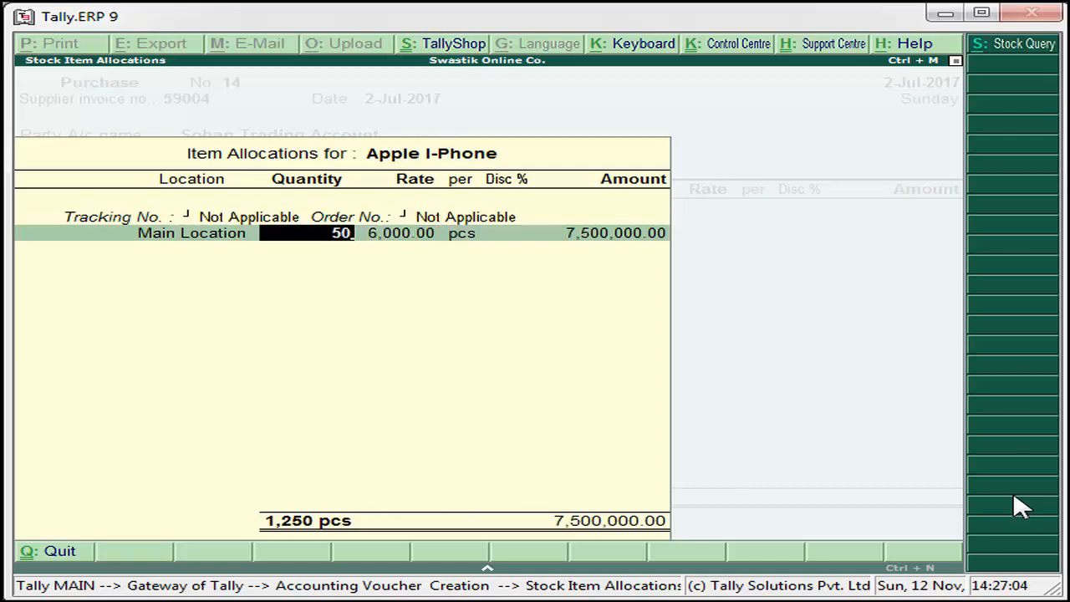
key("Return")
key("Return")
key("Return")
key("Return")
key("Return")
key("Return")
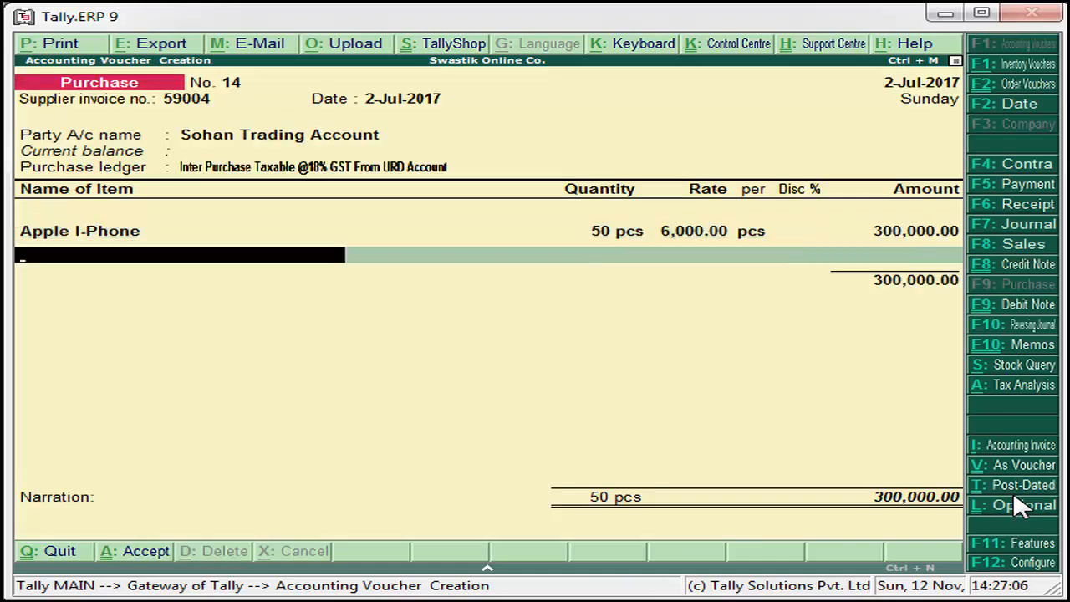
Step: End the item list, allocate the full bill amount to New Ref 59004, and save the purchase voucher
key("Return")
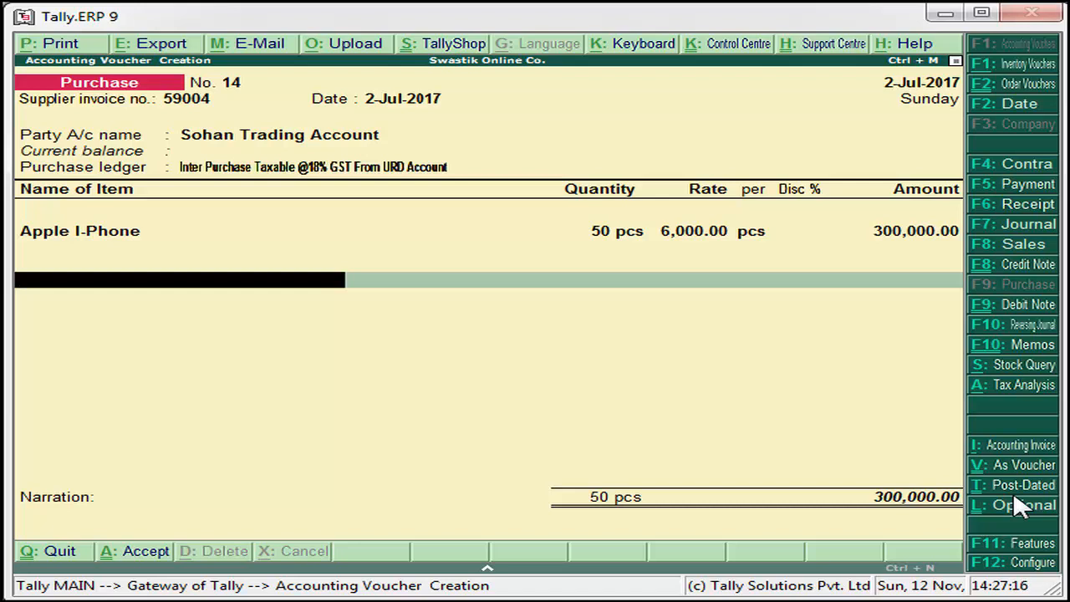
key("Return")
key("Return")
key("Return")
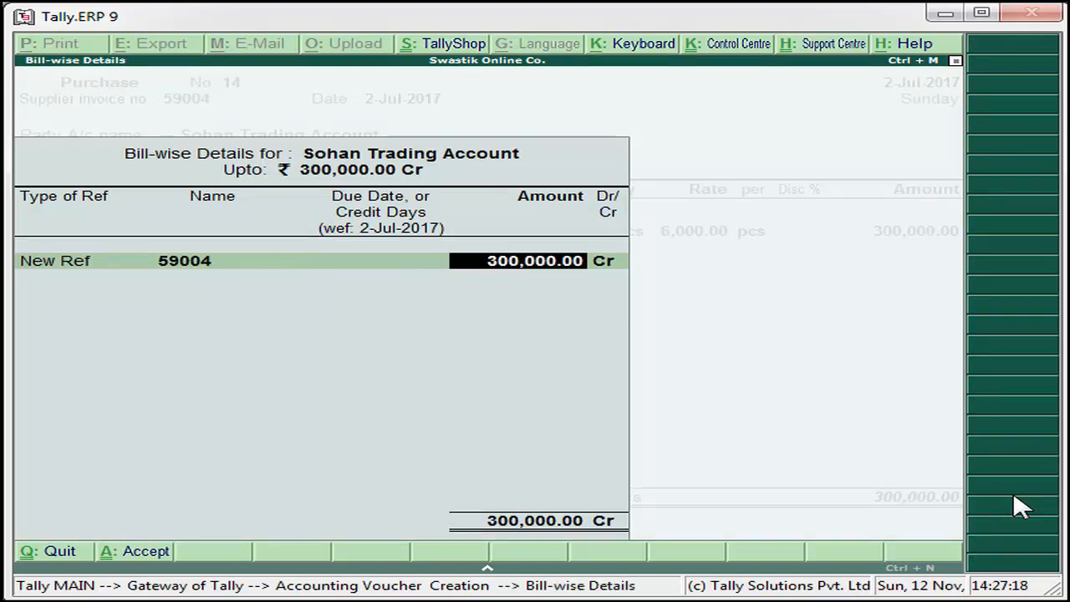
key("Return")
key("Return")
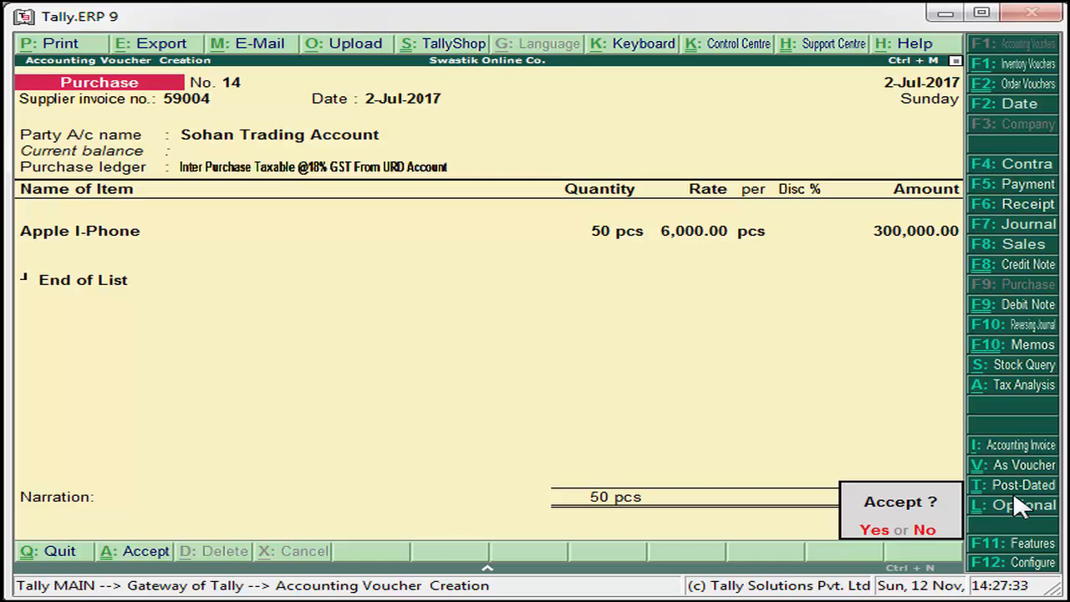
key("Return")
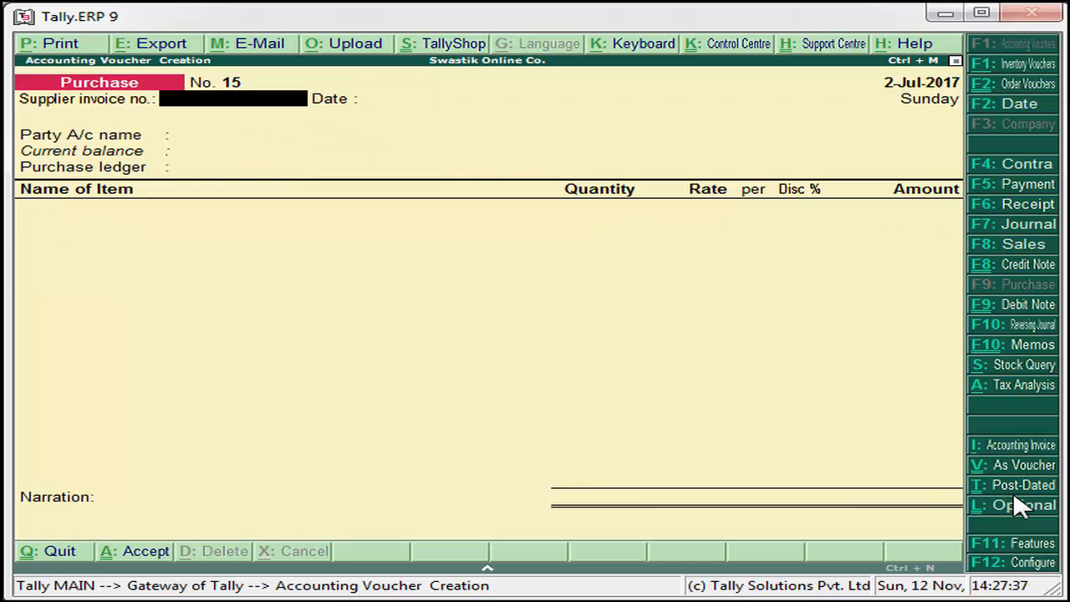
Step: Return to the Gateway of Tally and reopen accounting voucher entry
key("Escape")
key("y")
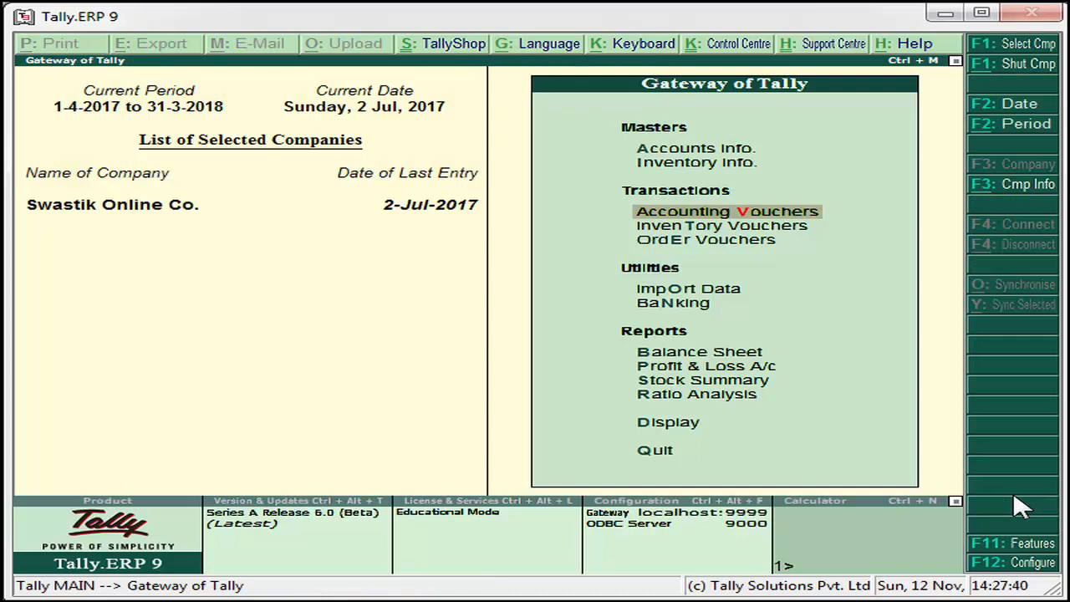
key("Down")
key("Down")
key("Down")
key("Down")
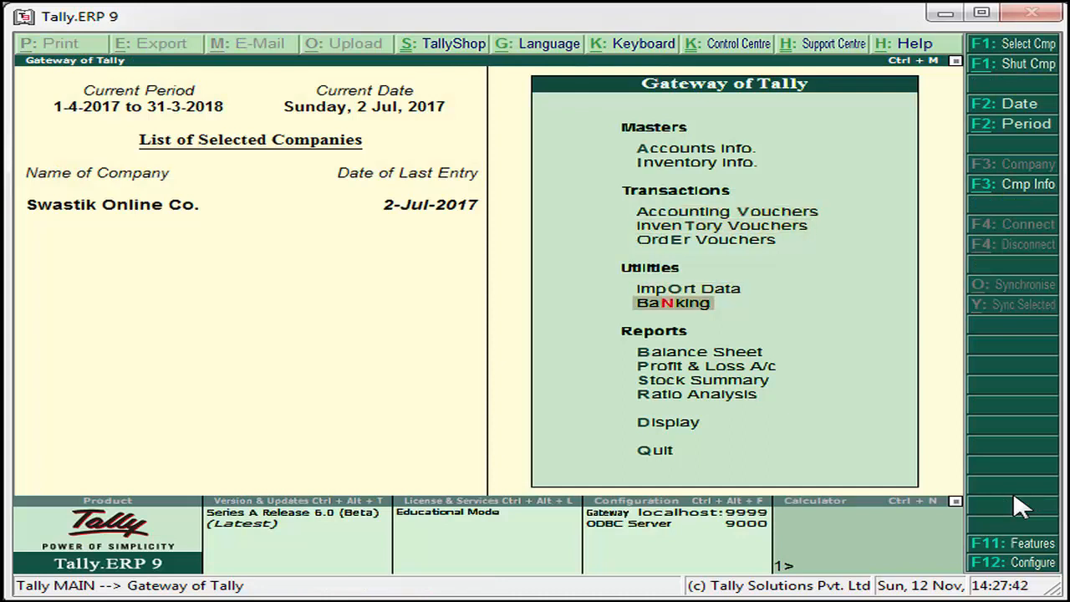
key("Up")
key("Up")
key("Up")
key("Up")
key("Return")
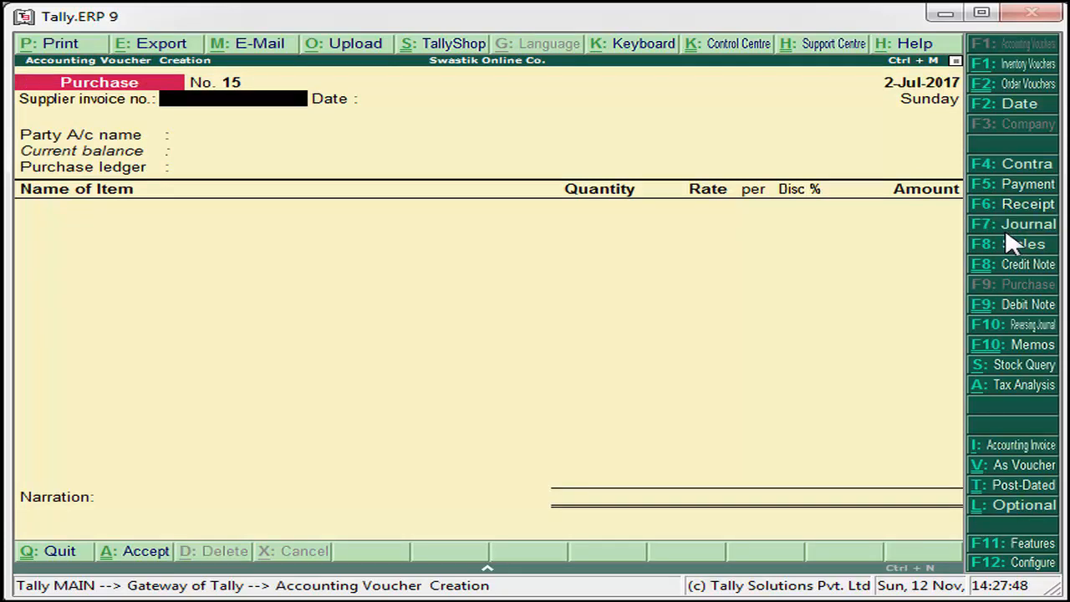
Step: Start a journal voucher and set its statutory adjustment duty type to GST
key("F7")
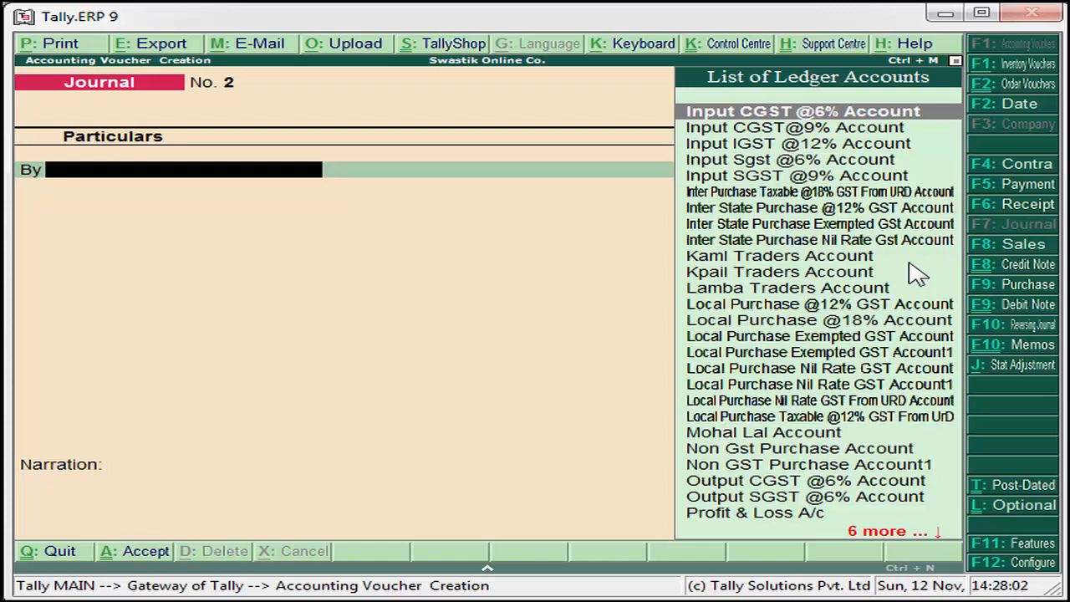
key("alt+j")
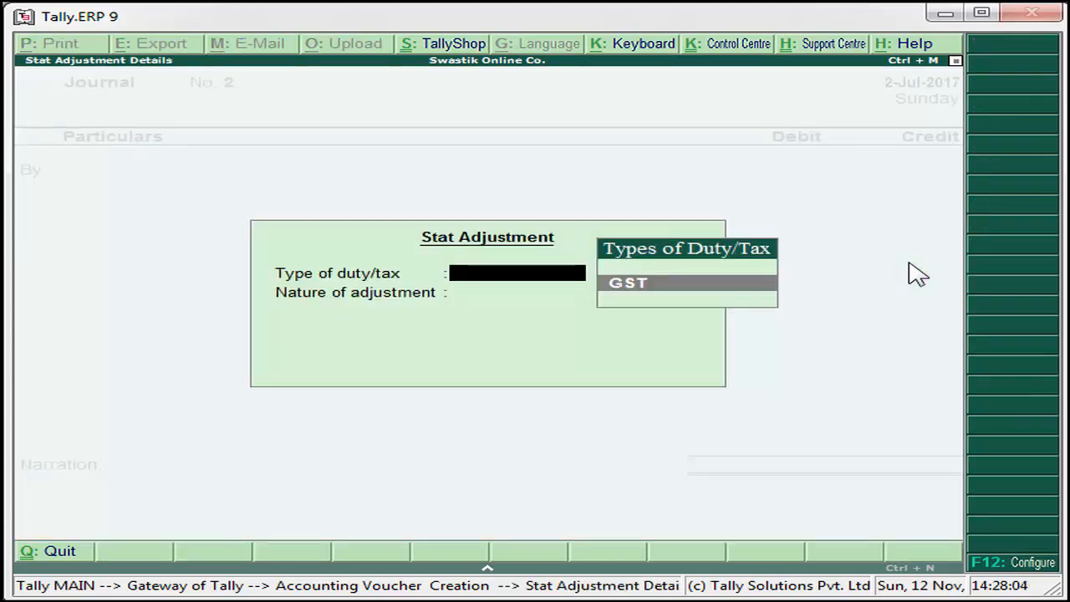
key("Return")
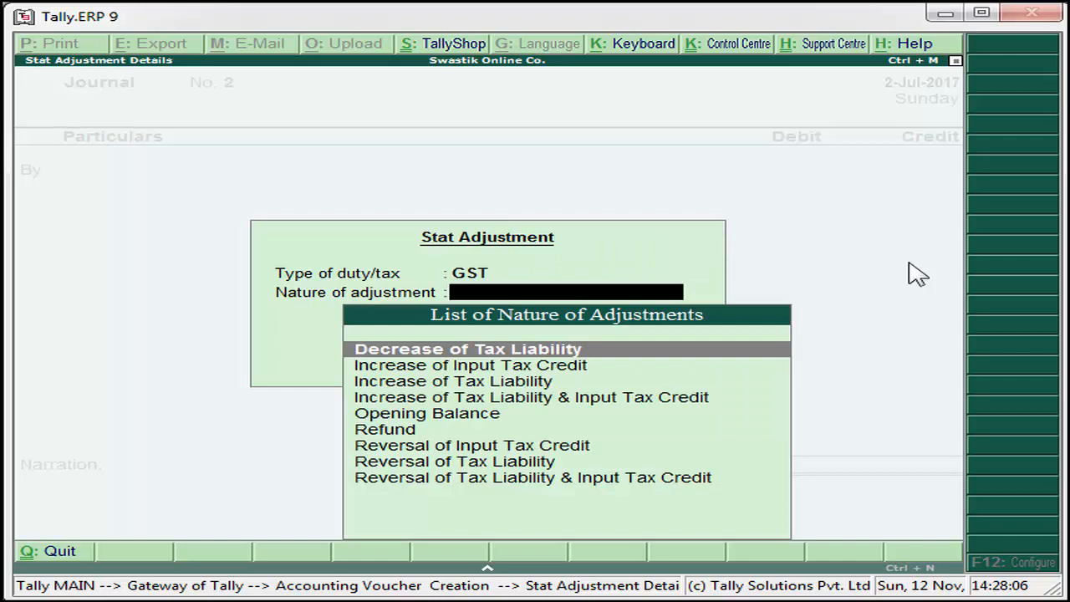
key("Down")
key("Down")
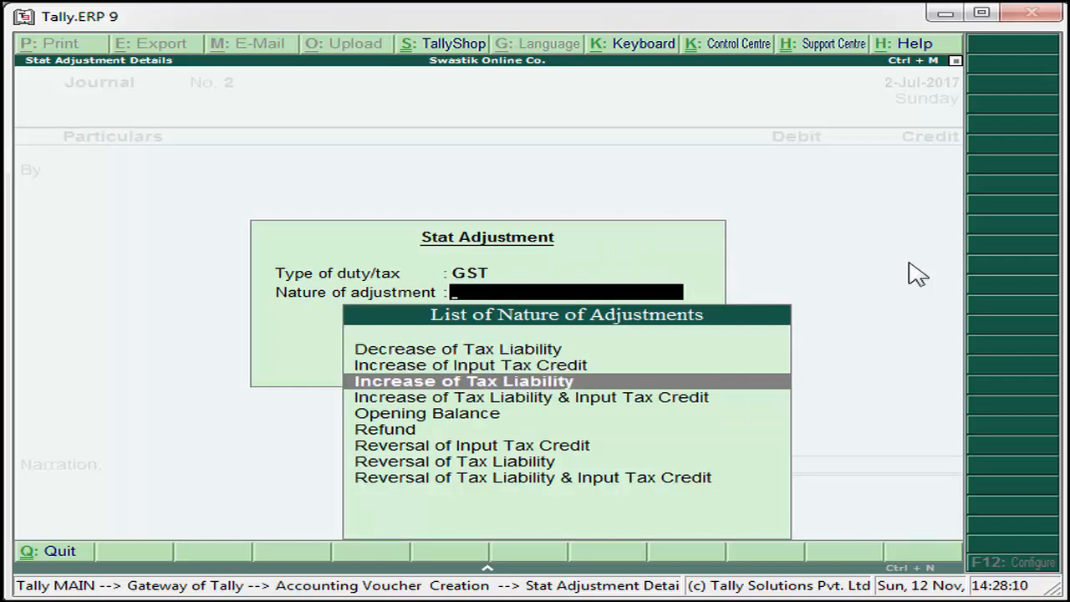
key("Return")
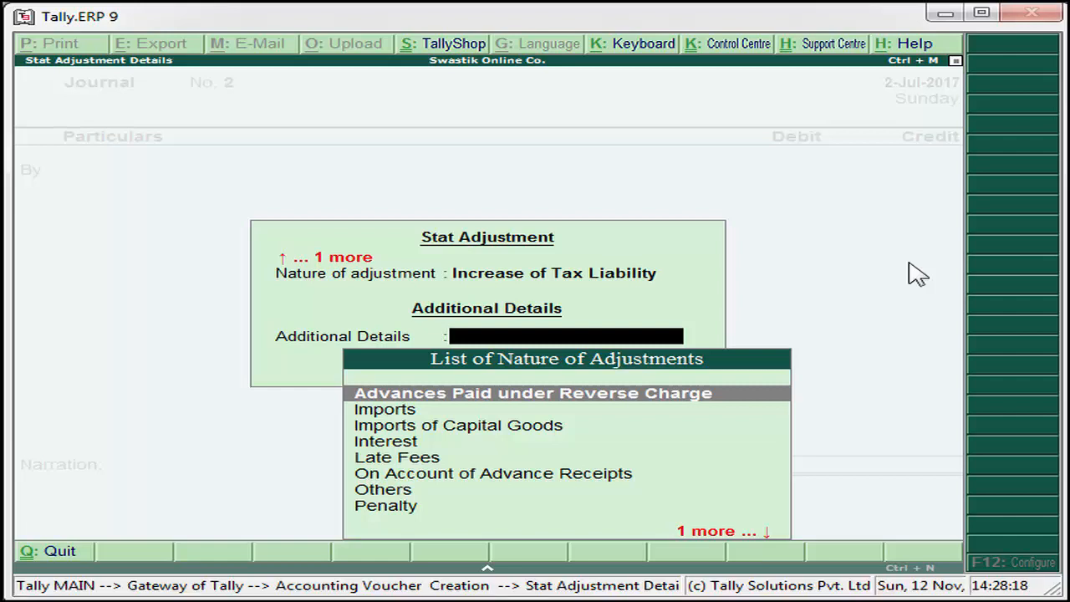
key("Down")
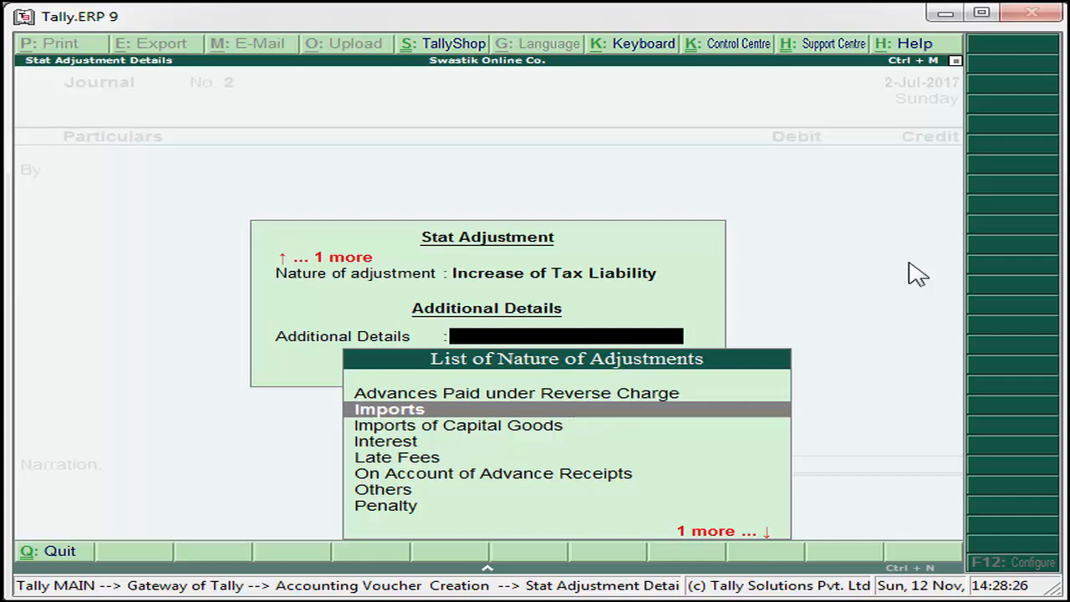
key("Down")
key("Down")
key("BackSpace")
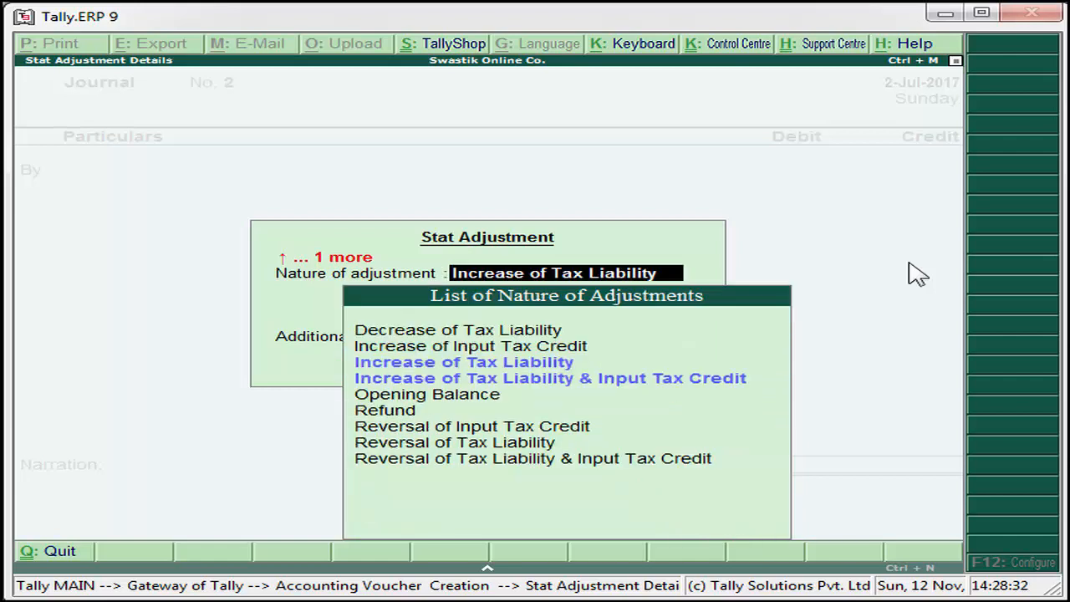
Step: Set the nature of adjustment to Increase of Tax Liability & Input Tax Credit, with Purchase under Reverse Charge as additional details
key("Down")
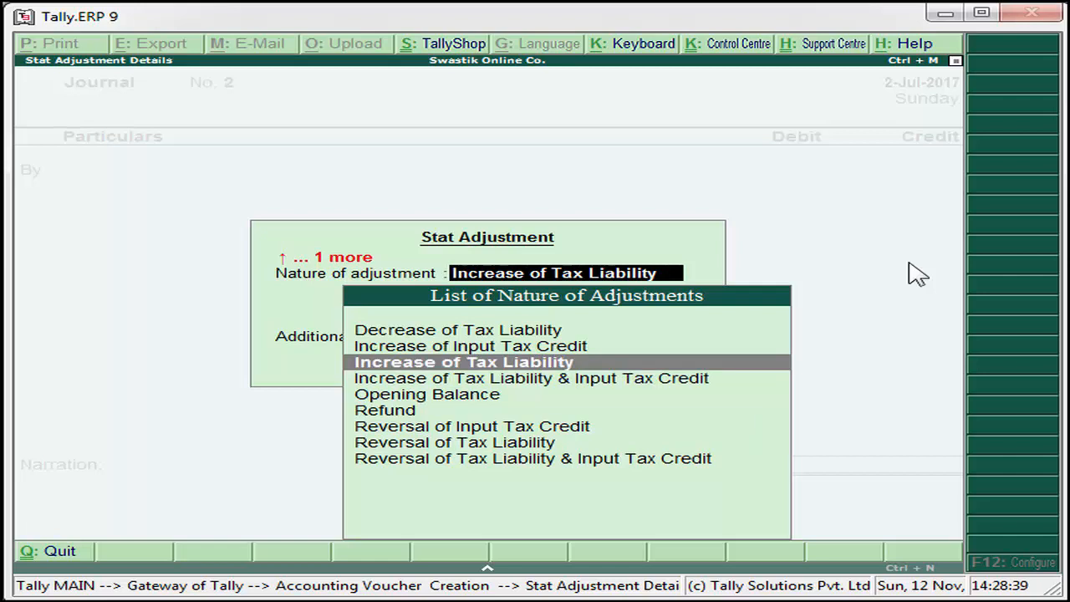
key("Down")
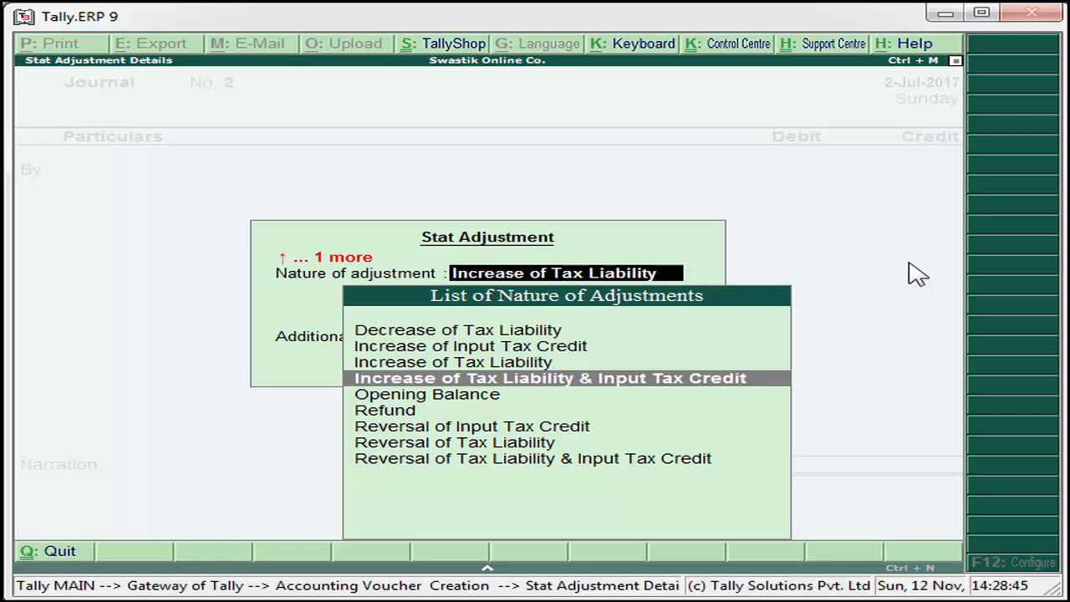
key("Return")
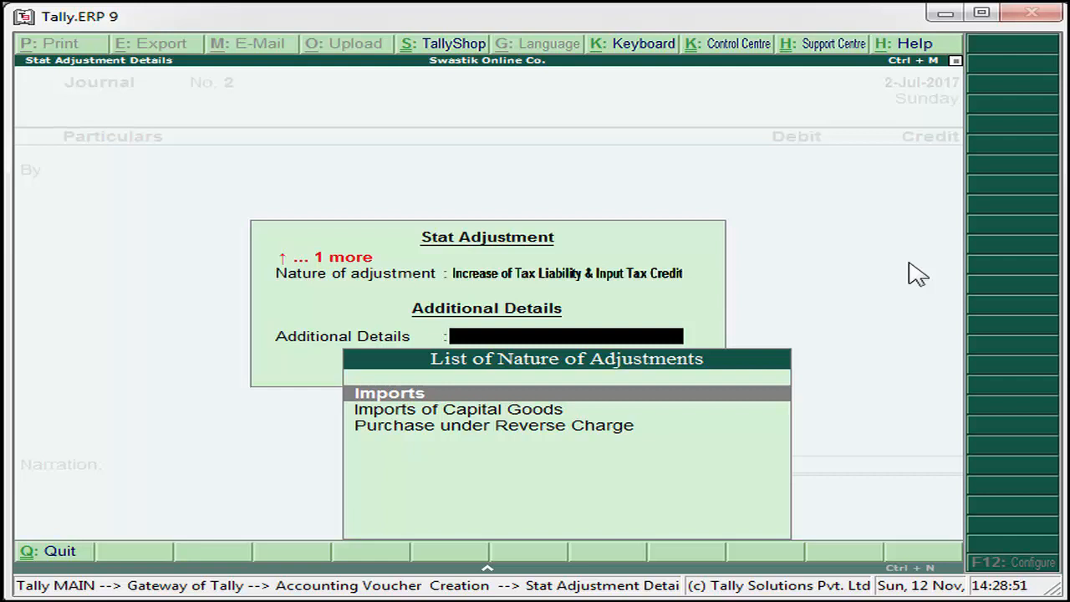
key("Down")
key("Down")
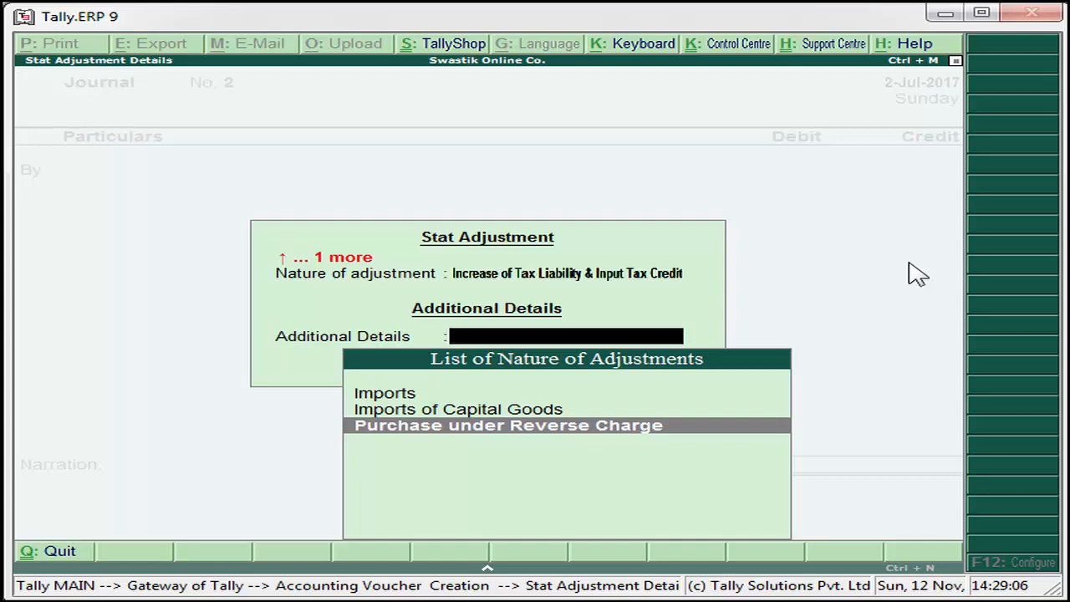
key("Return")
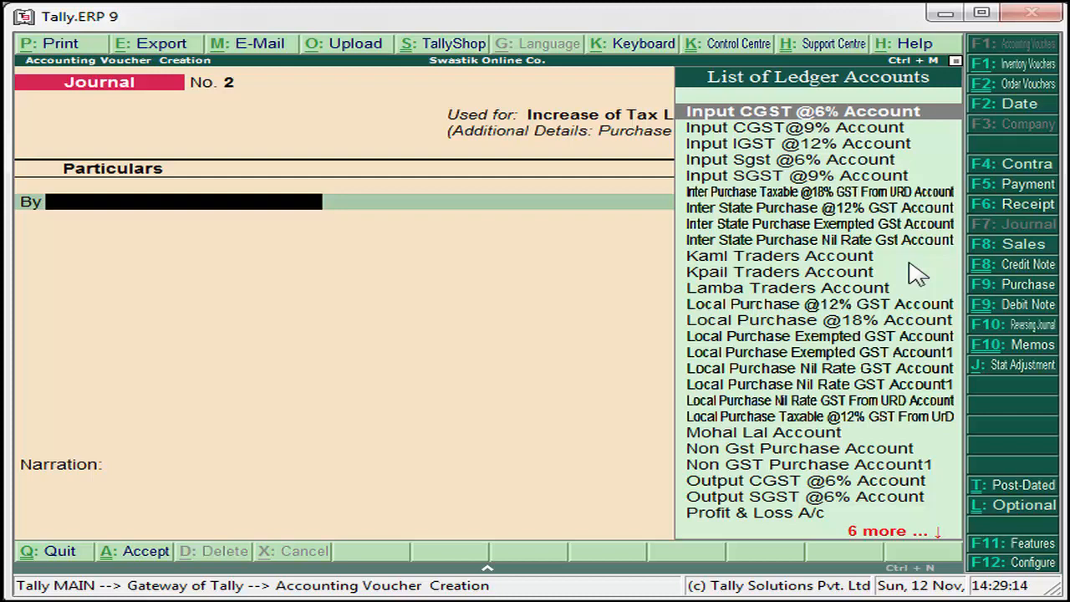
Step: Create a ledger named Tax Paid on Inter State Purchase From Urd under Current Assets for the debit line
key("alt+c")
type("Tax Paid")
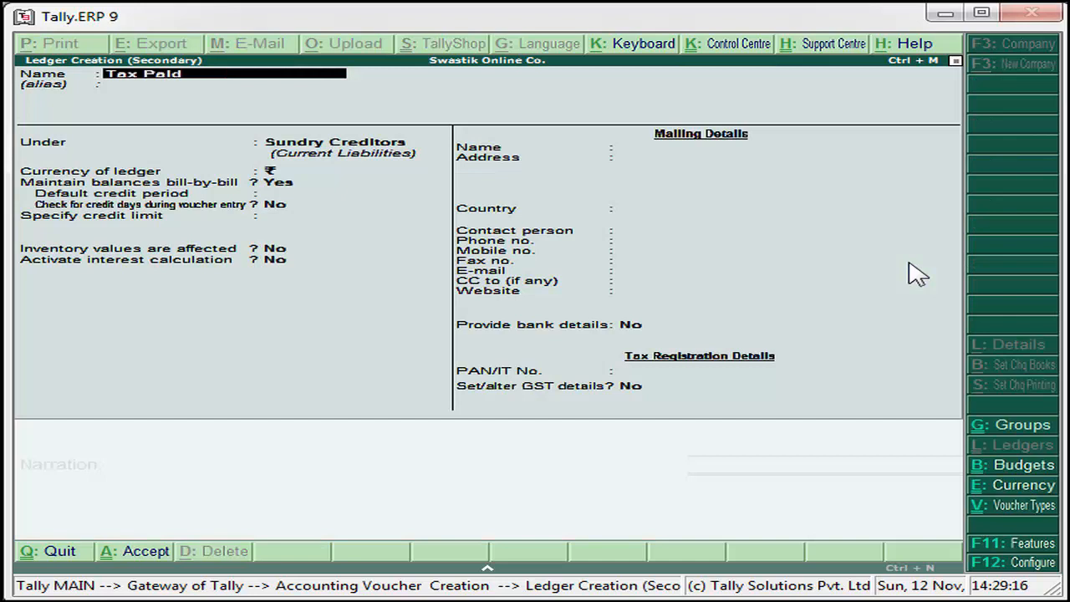
type(" on Inter State Purchase f")
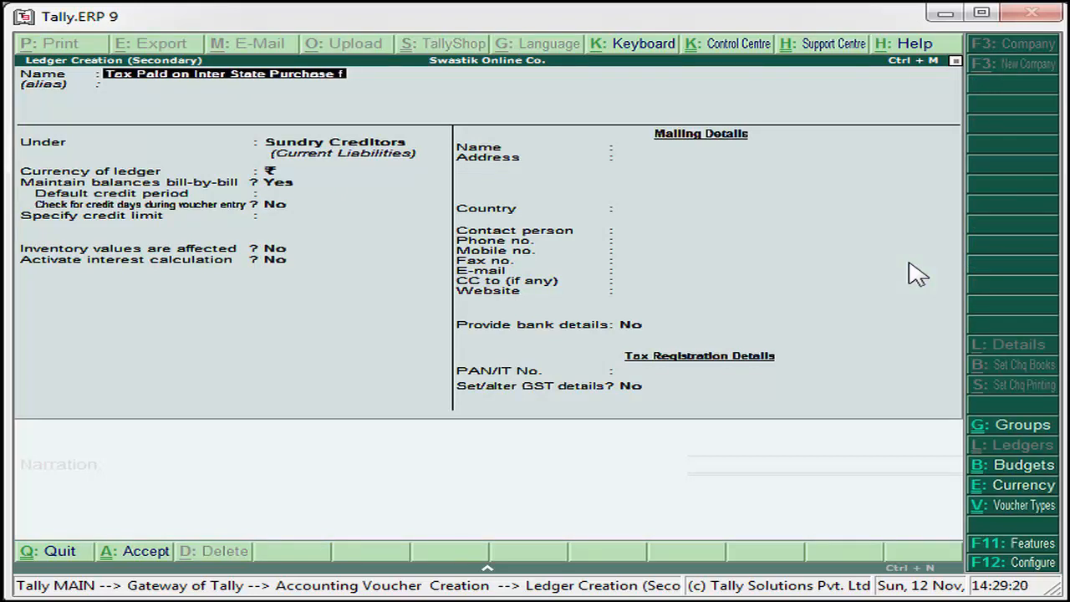
type("rom Urd.")
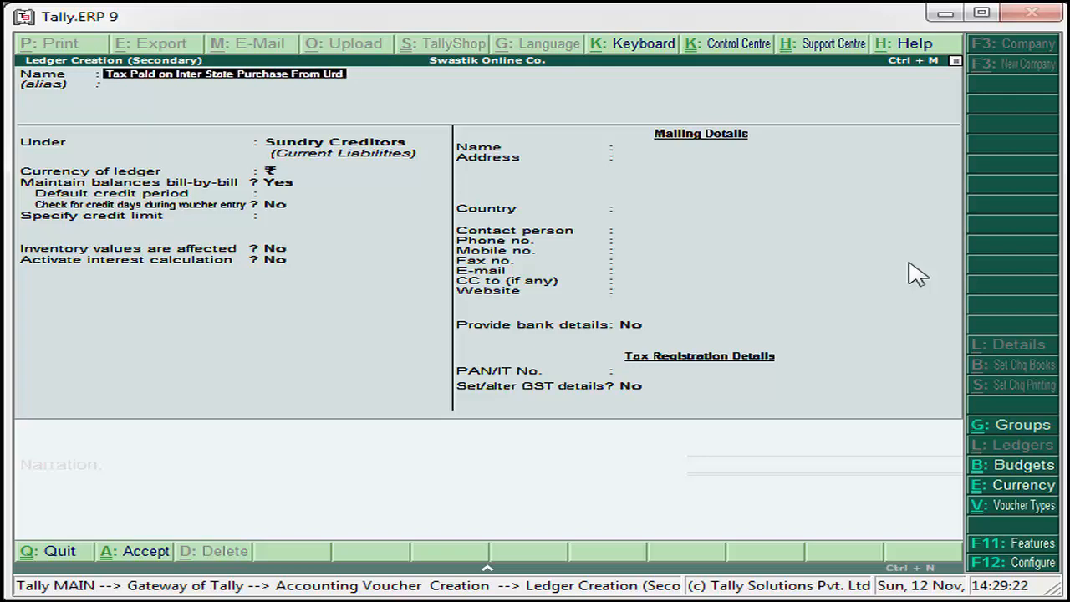
key("Return")
key("Return")
type("Cu")
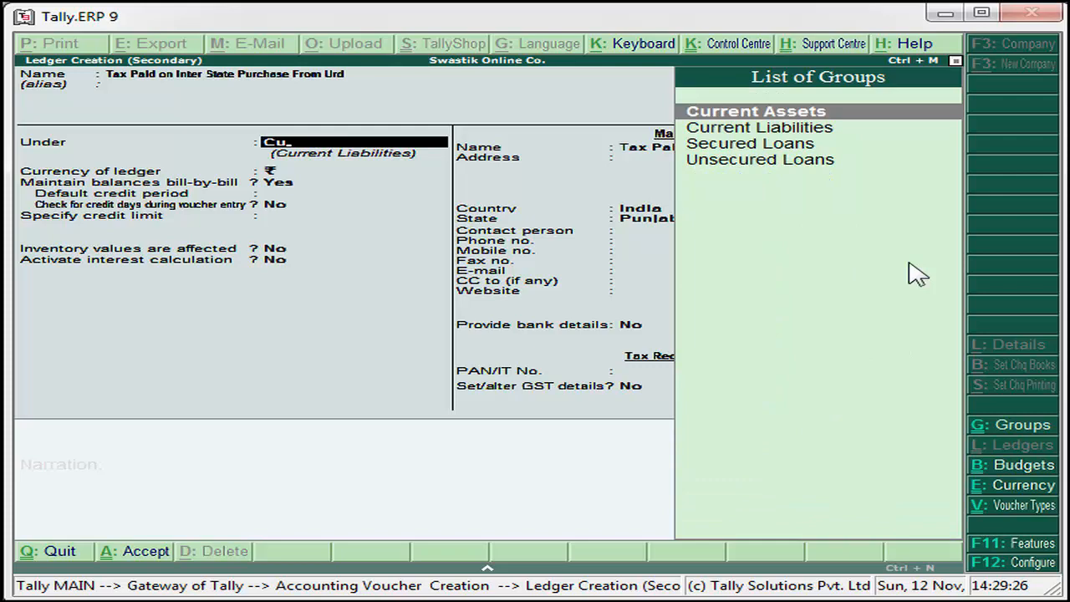
key("Return")
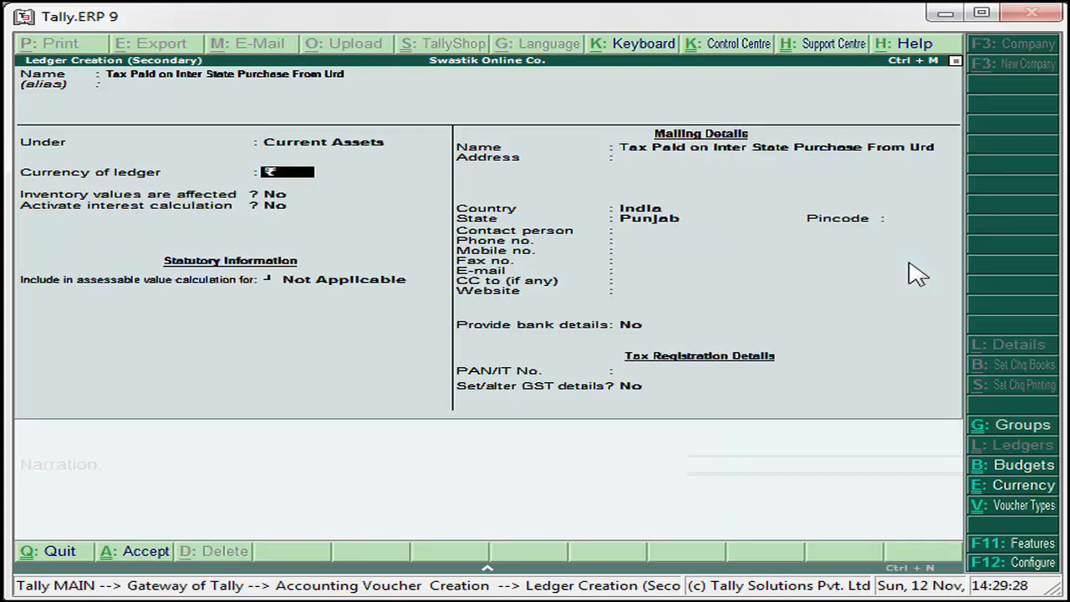
key("BackSpace")
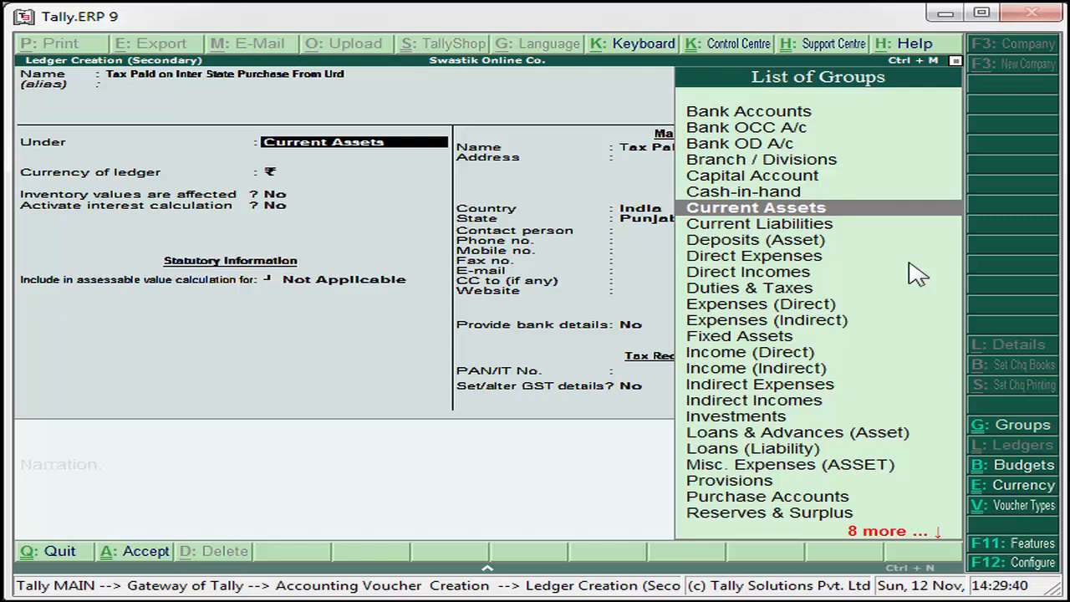
key("Down")
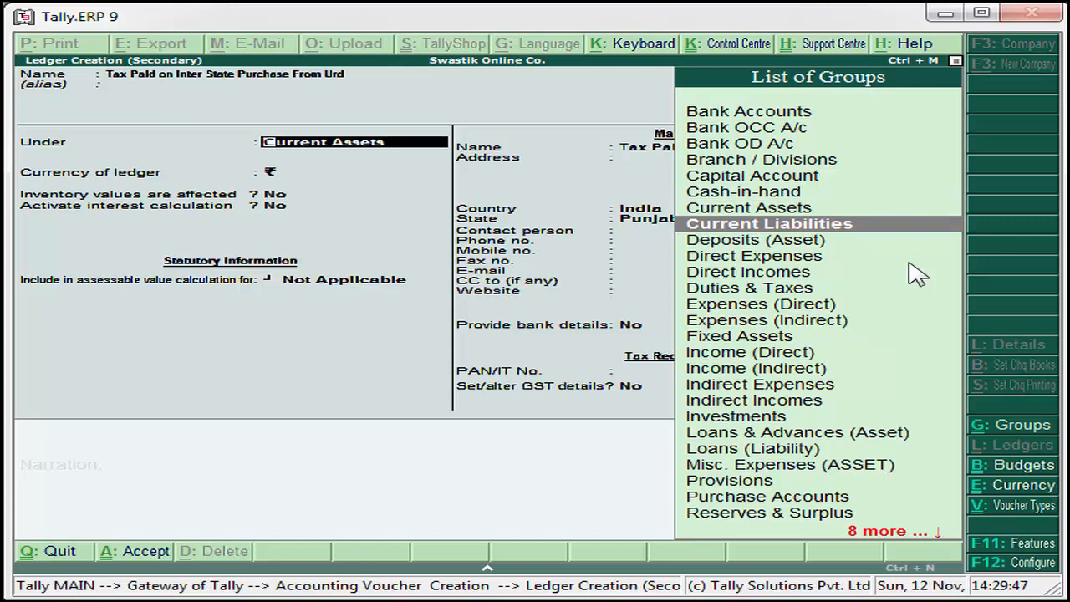
key("Up")
key("Return")
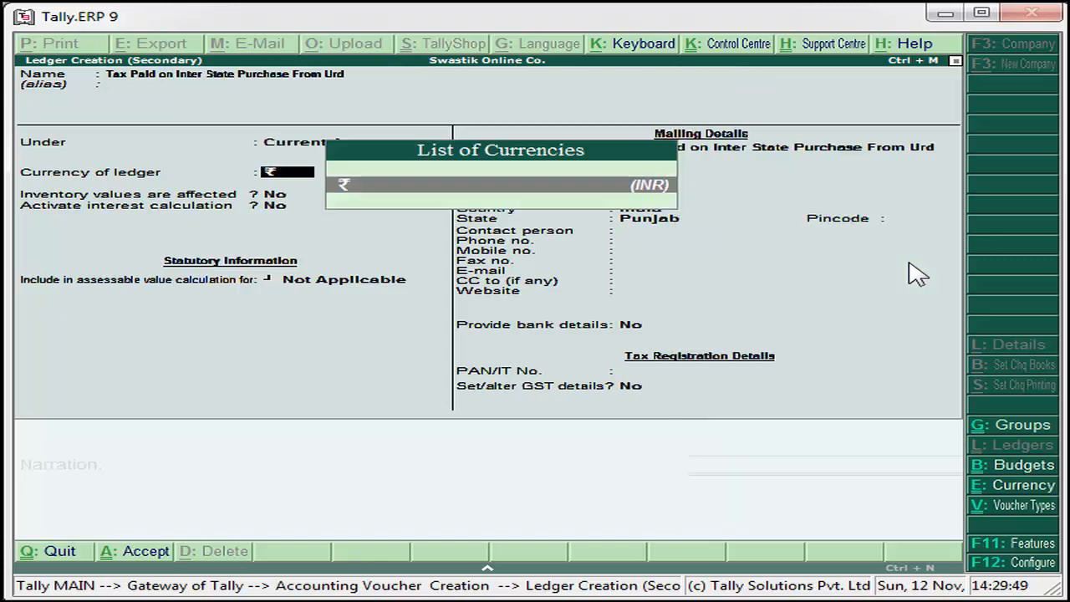
Step: Keep the default currency, mailing, bank and tax registration details and save the new tax-paid ledger
key("Return")
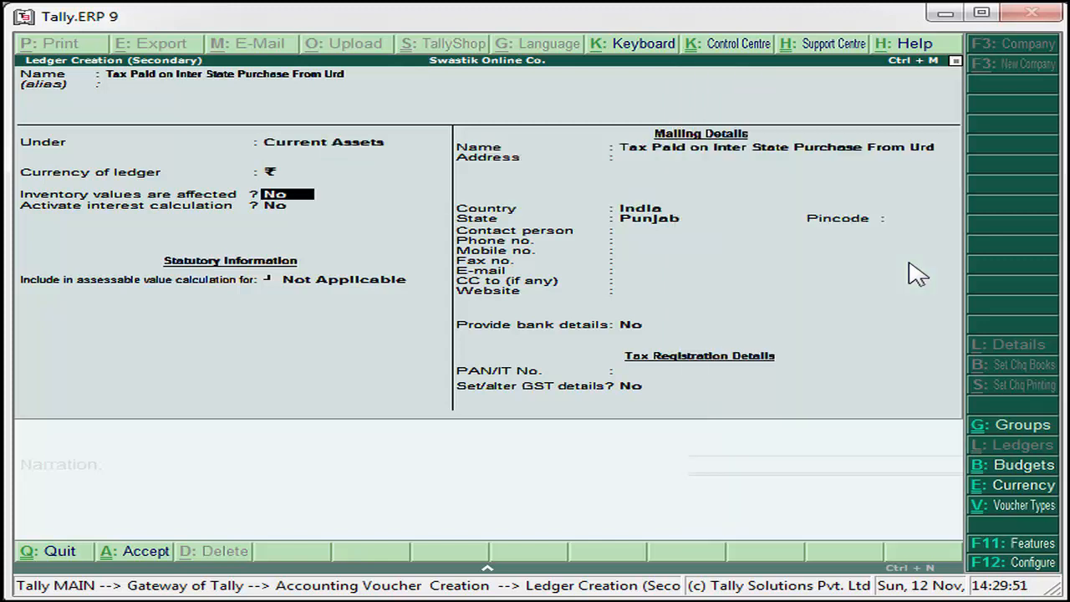
key("Return")
key("Return")
key("Return")
key("Return")
key("Return")
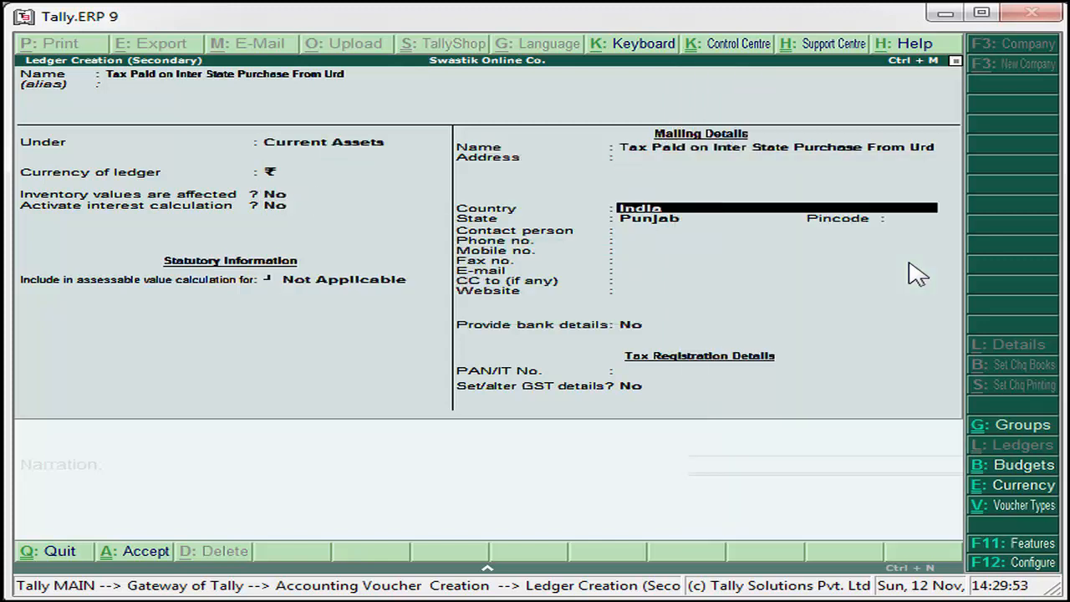
key("Return")
key("Return")
key("Return")
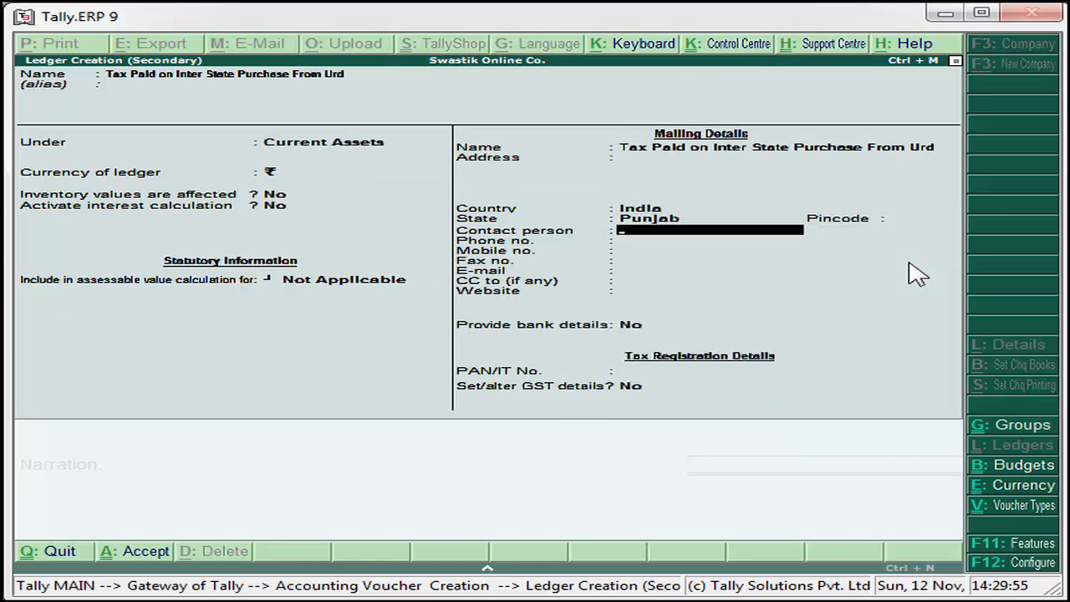
key("Return")
key("Return")
key("Return")
key("Return")
key("Return")
key("Return")
key("Return")
key("Return")
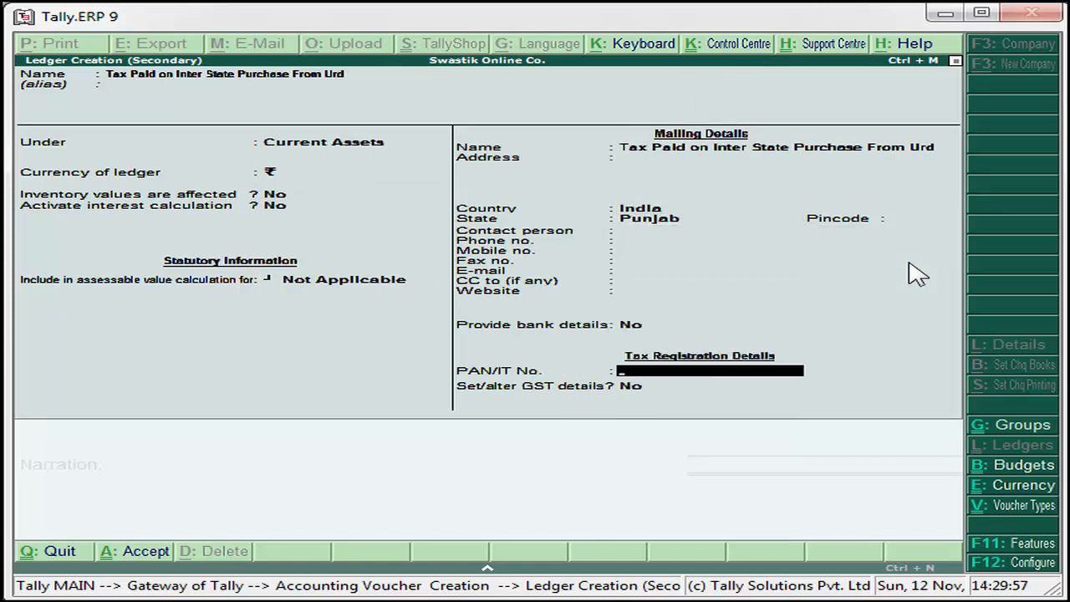
key("Return")
key("Return")
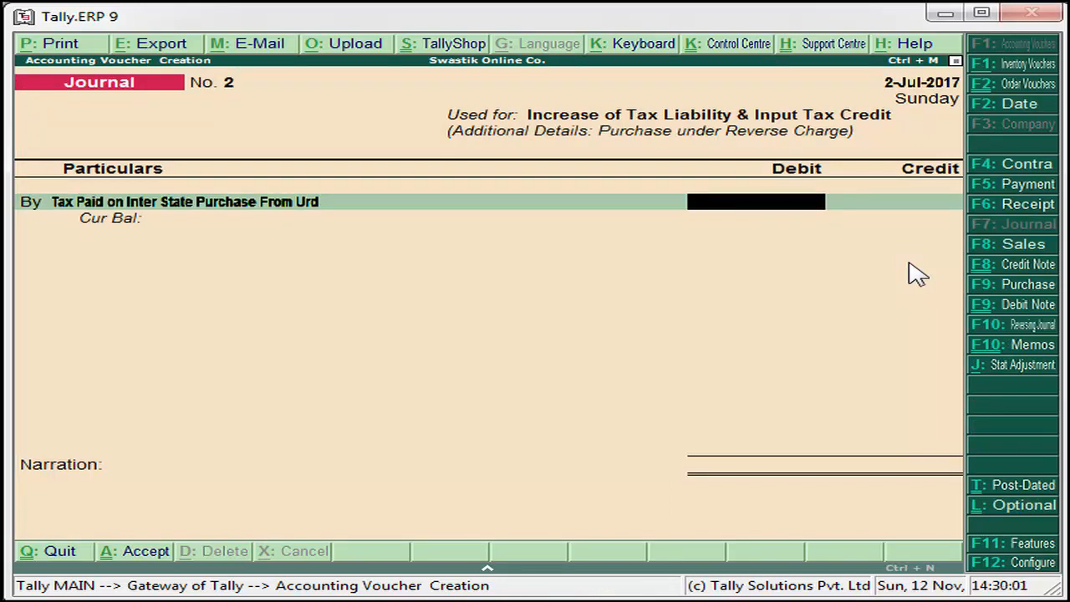
Step: Debit 54000 to Tax Paid on Inter State Purchase From Urd
type("54000")
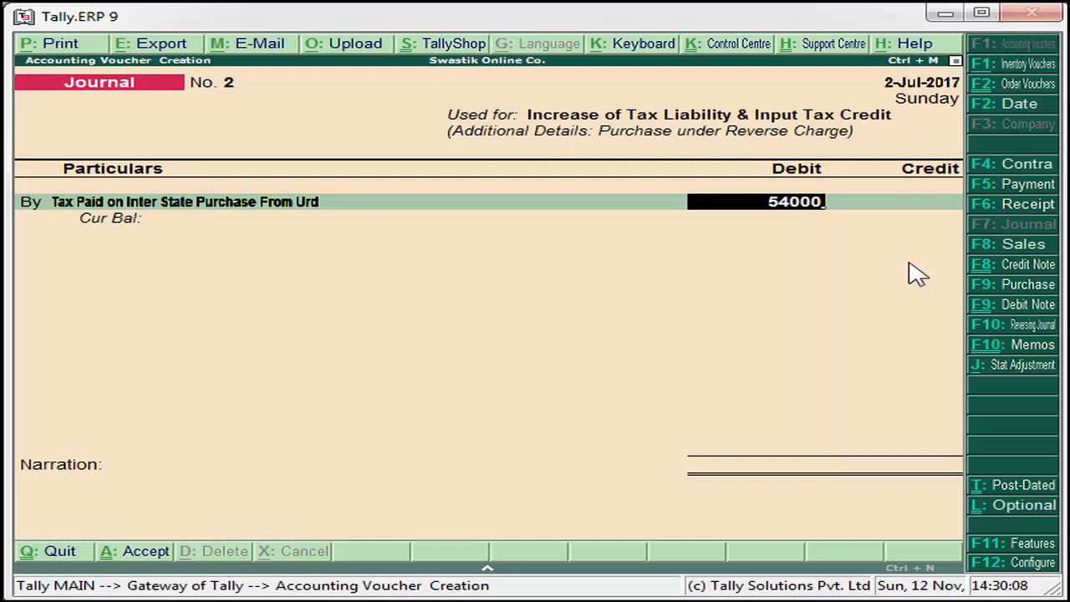
key("Return")
key("Return")
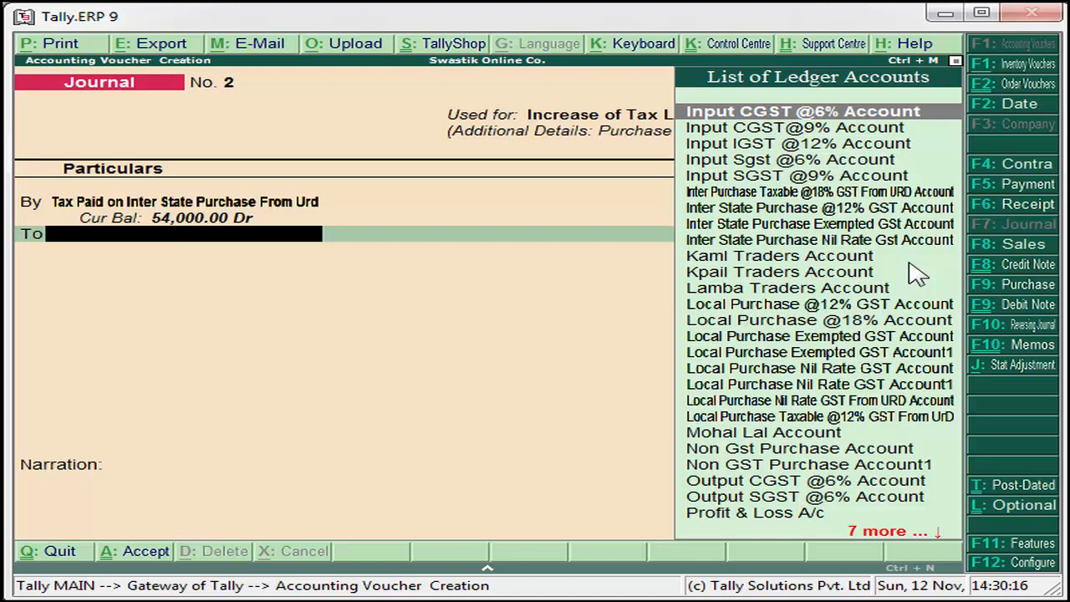
type("Ou")
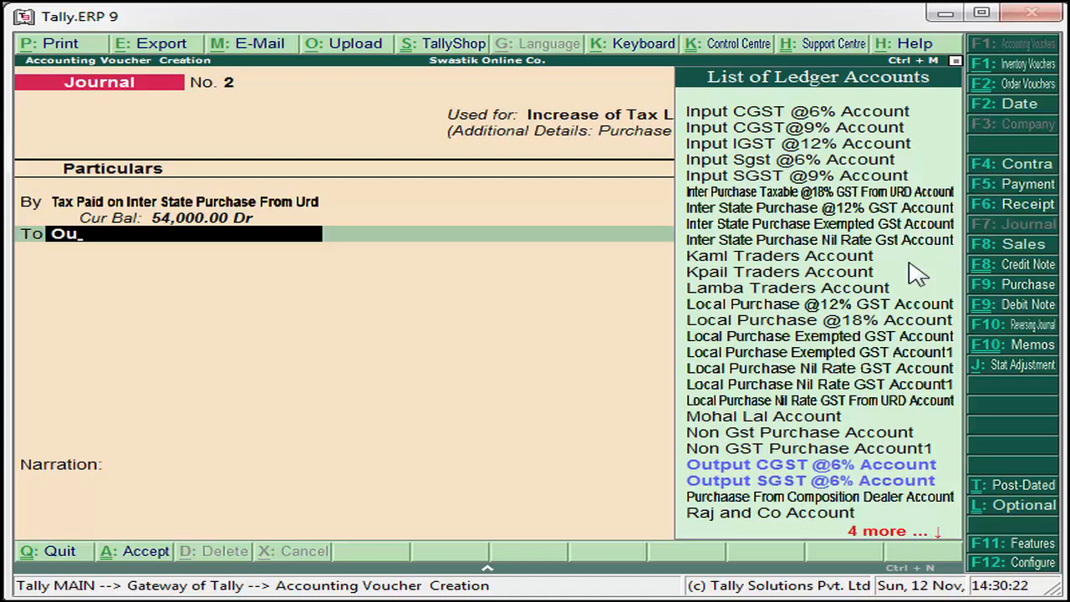
key("alt+c")
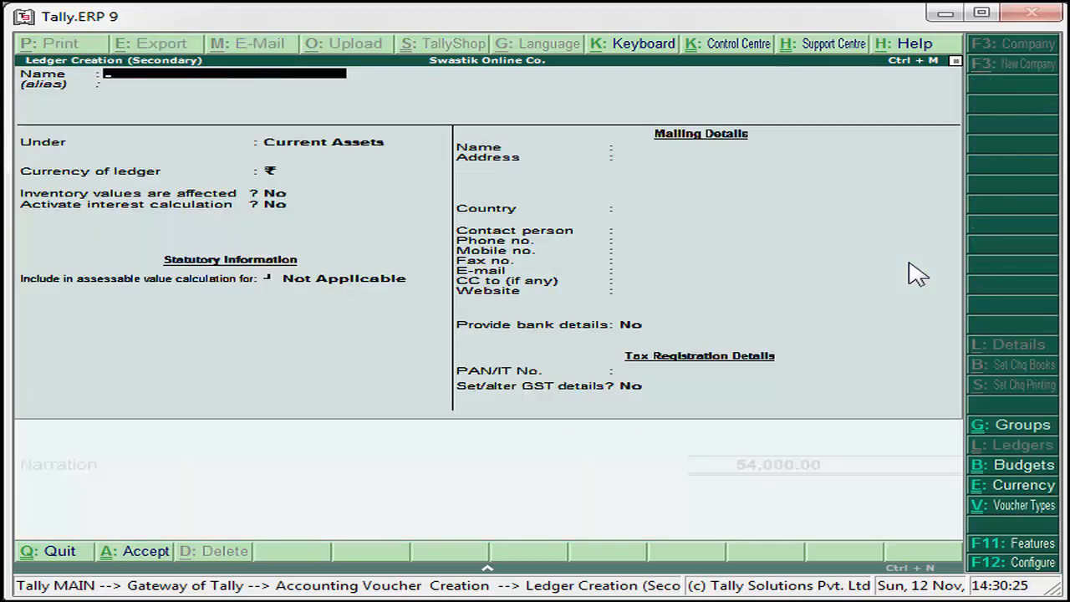
type("Output IGST")
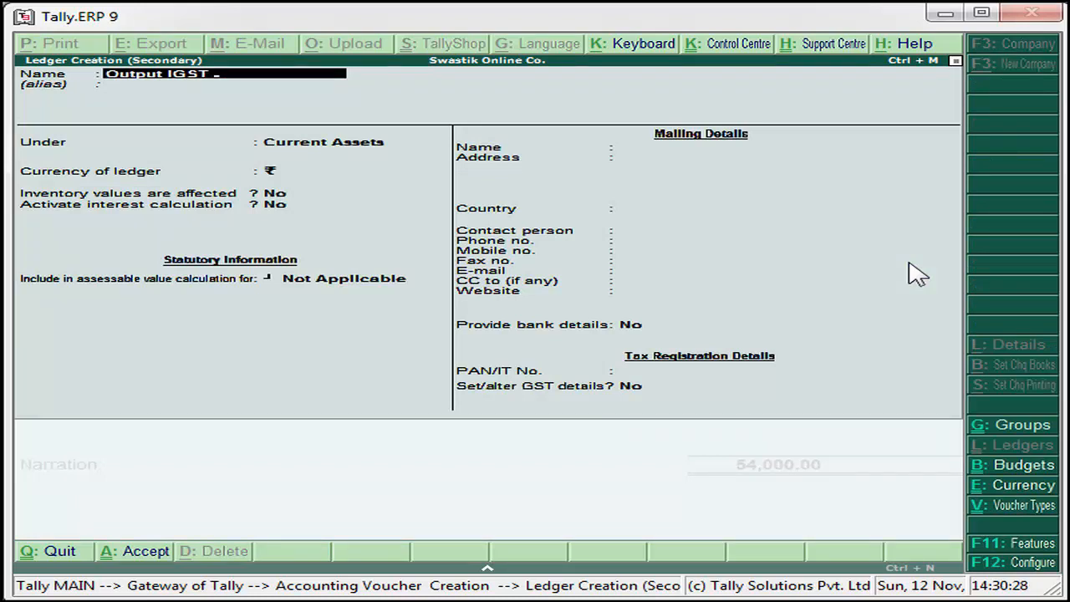
type(" @18% Account")
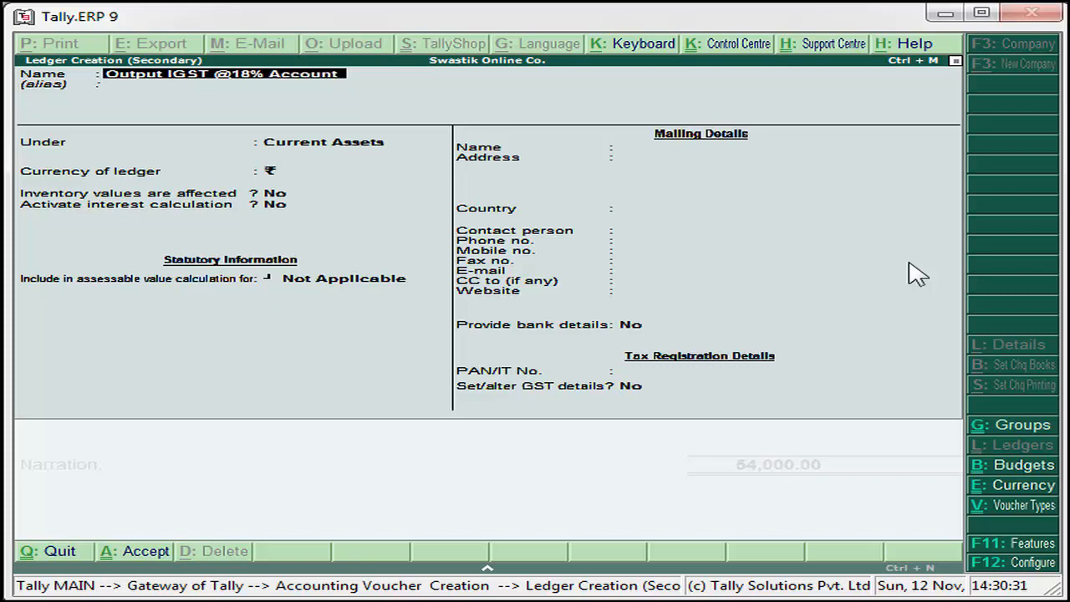
key("Return")
type("Du")
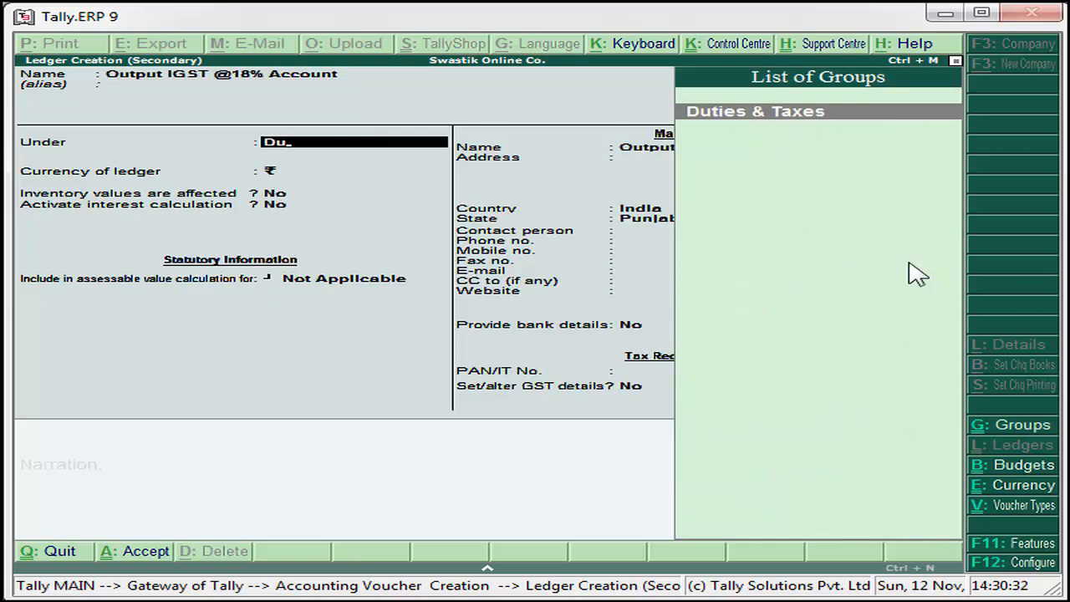
key("Return")
Step: Set the new ledger's duty type to GST and tax type to Integrated Tax, keeping the default inventory, interest and percentage settings
key("Return")
key("Up")
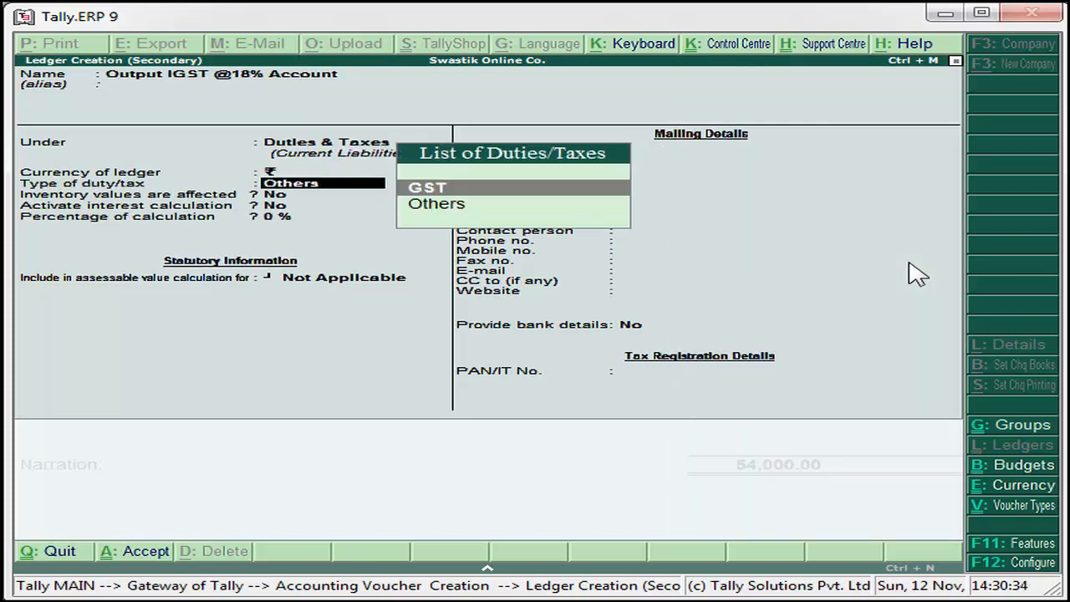
key("Return")
key("Down")
key("Down")
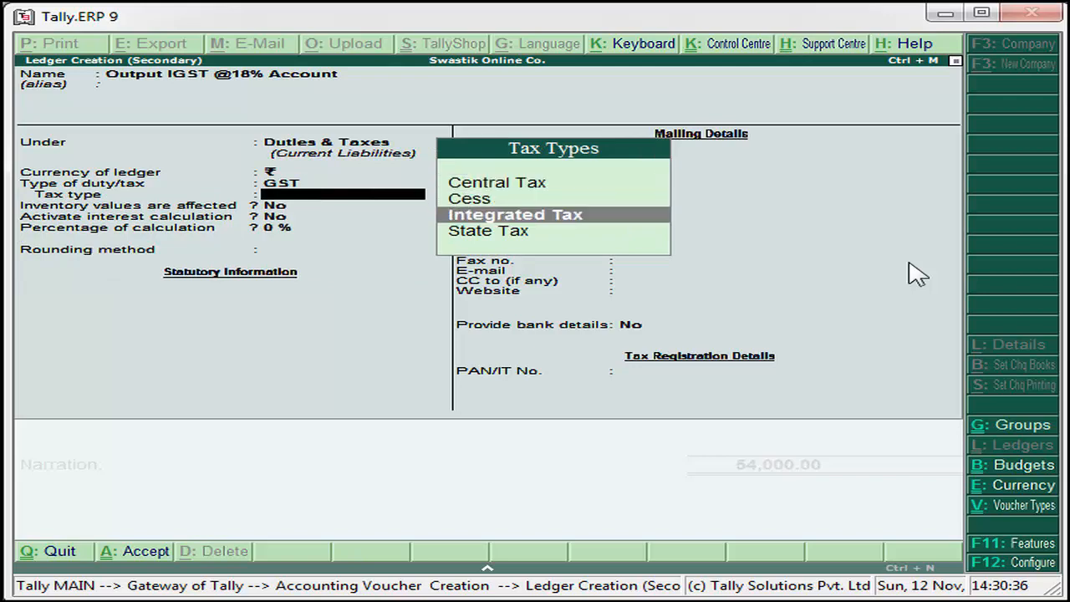
key("Return")
key("Return")
key("Return")
key("Return")
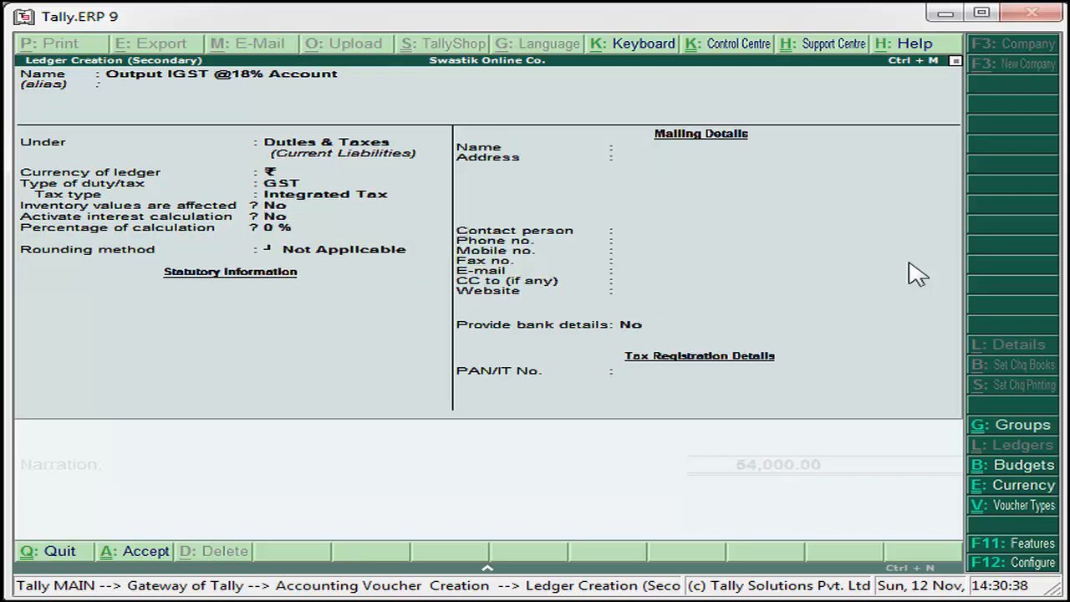
key("Return")
key("Return")
key("Return")
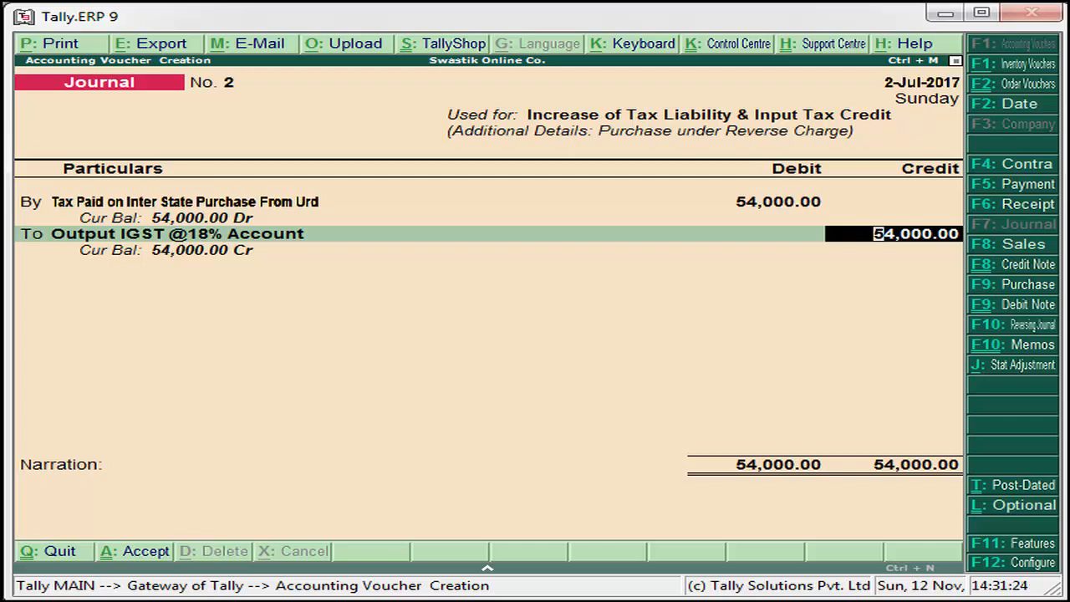
key("Return")
key("Return")
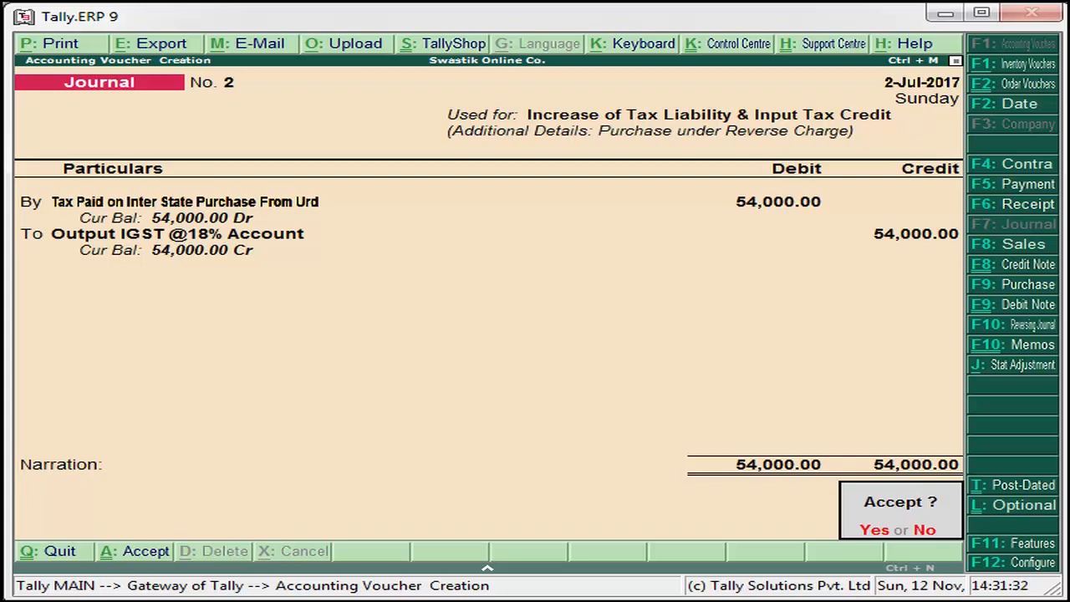
key("Return")
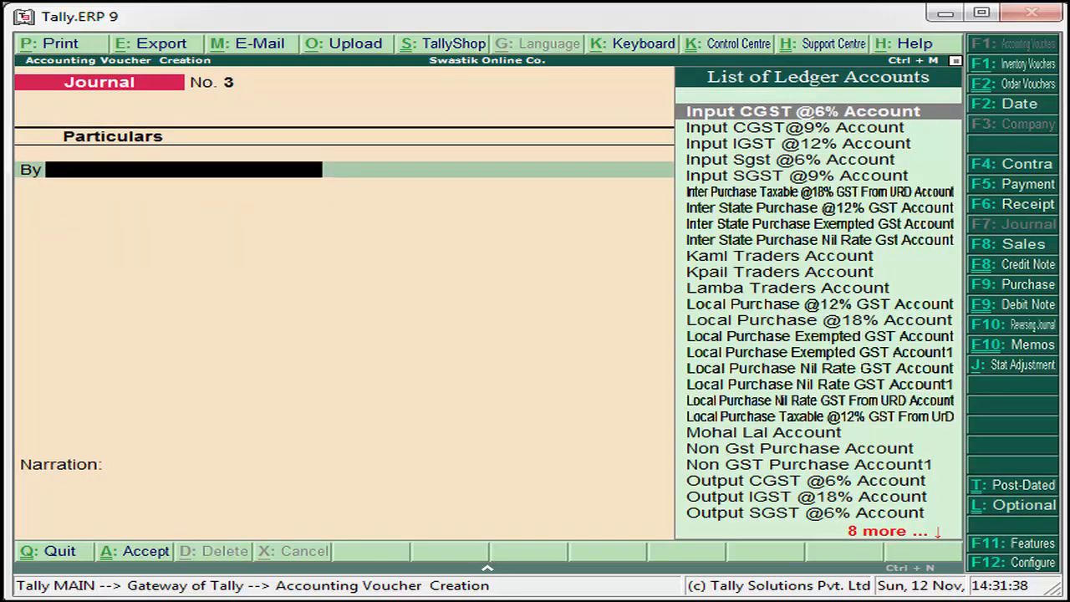
key("Escape")
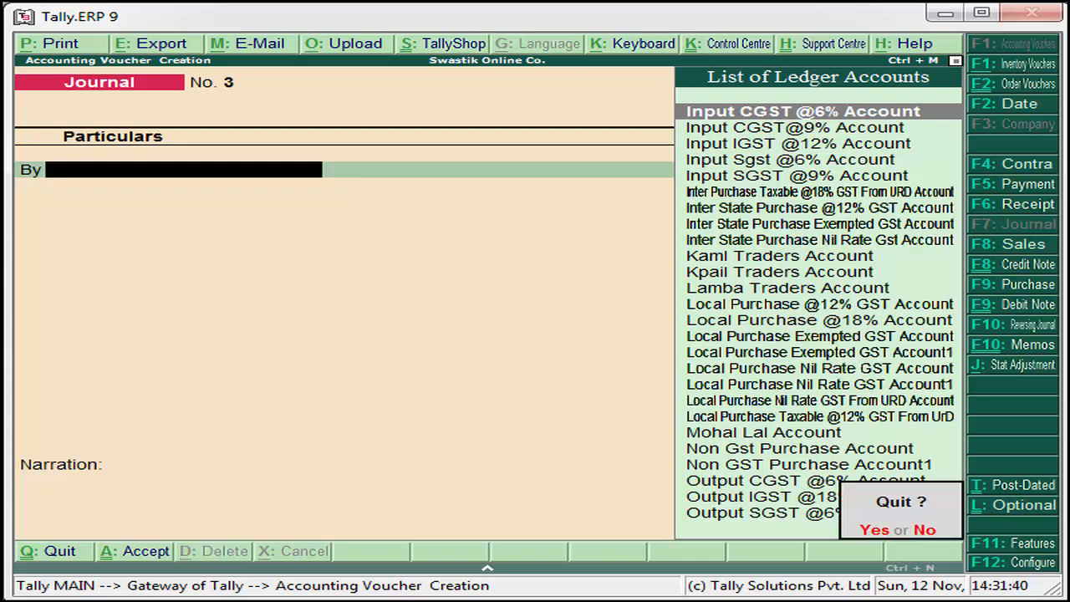
key("y")
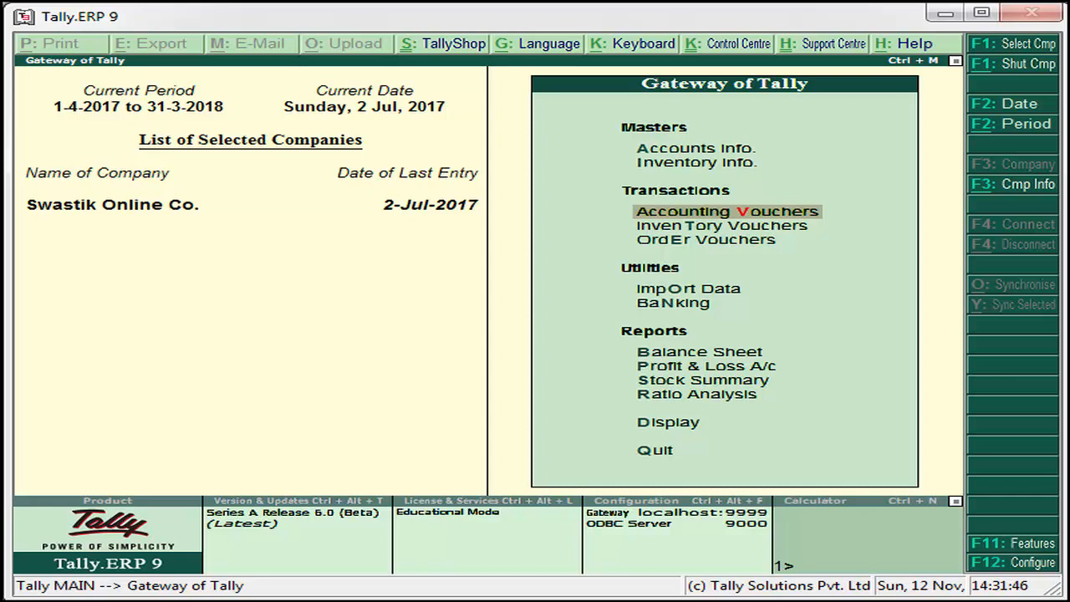
Step: Go to the Display reports from the Gateway of Tally
key("Down")
key("Down")
key("Down")
key("Down")
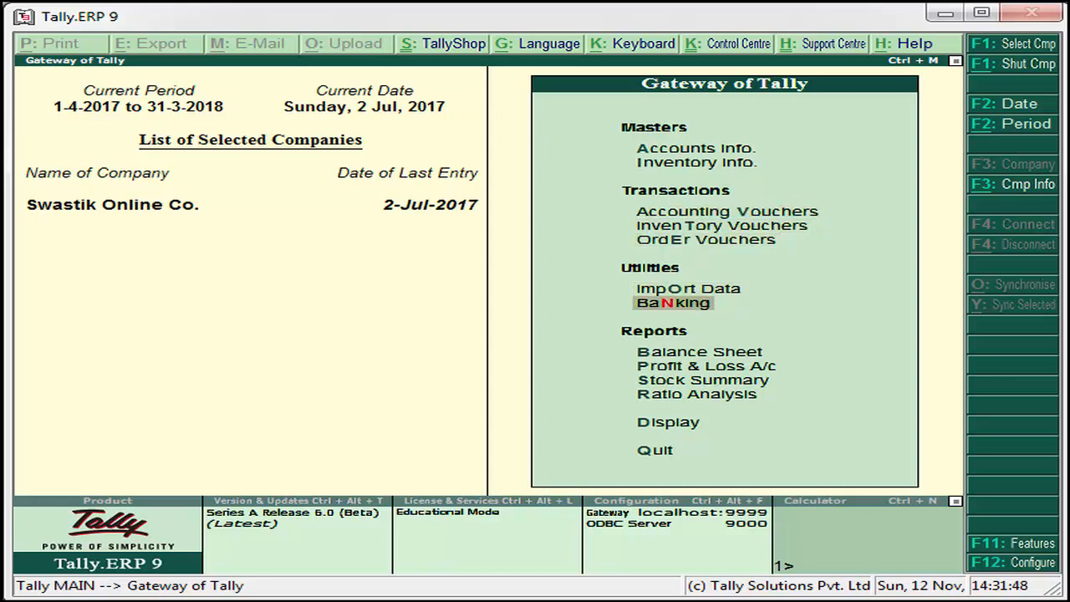
key("Down")
key("Down")
key("Down")
key("Down")
key("Down")
key("Return")
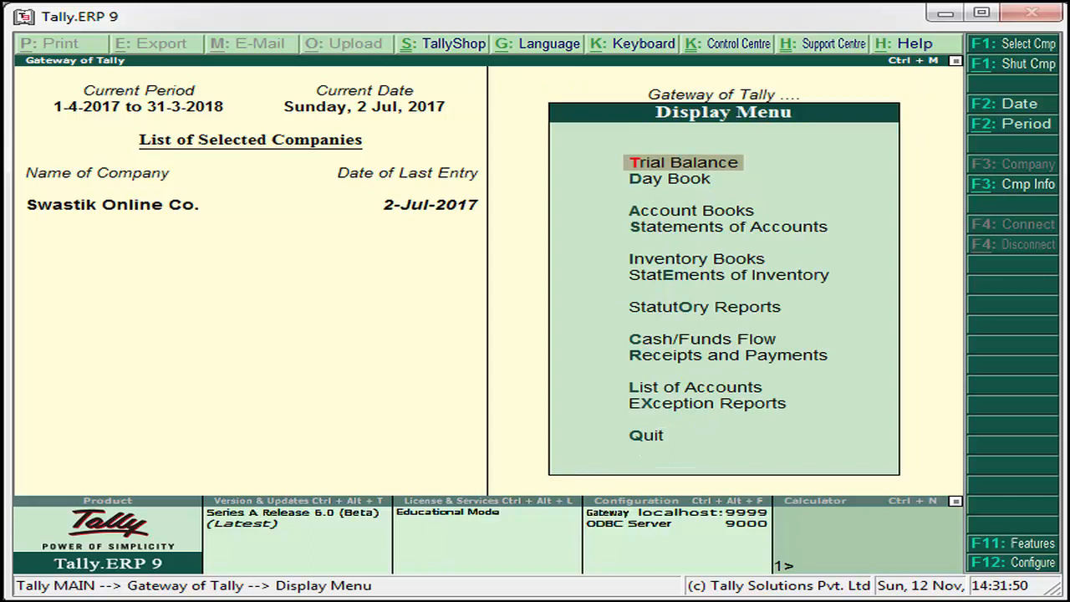
Step: Open the GSTR-2 return under the GST statutory reports
key("Down")
key("Down")
key("Down")
key("Down")
key("Down")
key("Down")
key("Return")
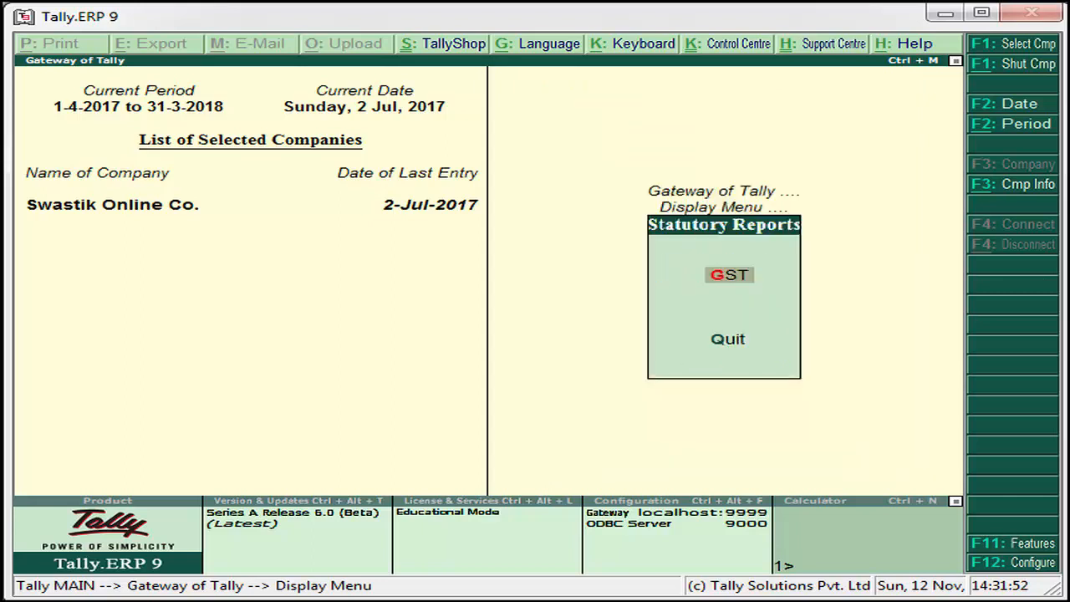
key("Return")
key("Down")
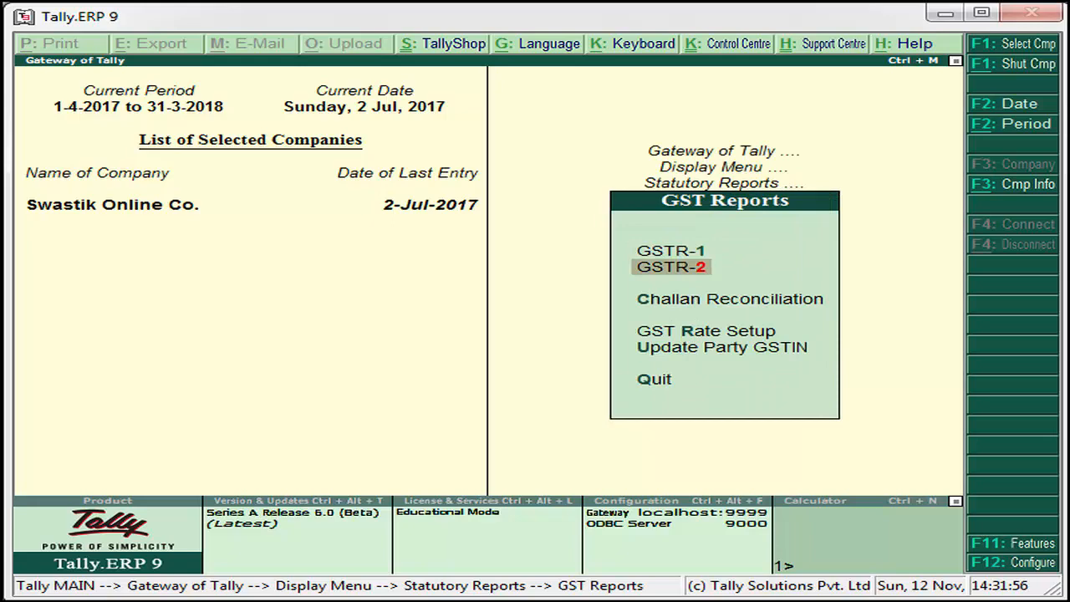
key("Return")
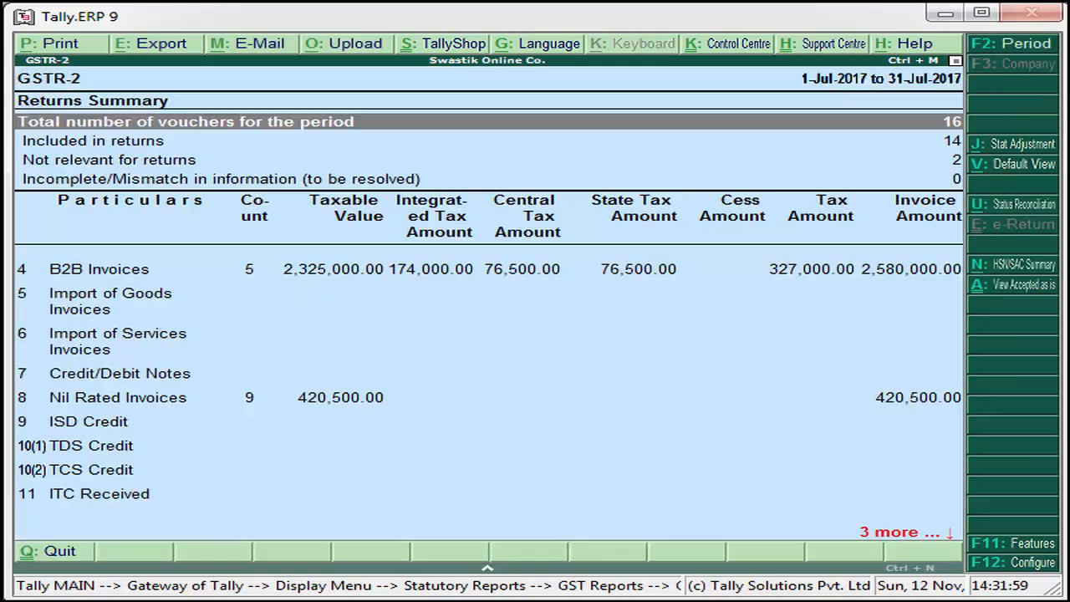
Step: Open the voucher register for the B2B Invoices row of the GSTR-2 summary
key("Down")
key("Down")
key("Down")
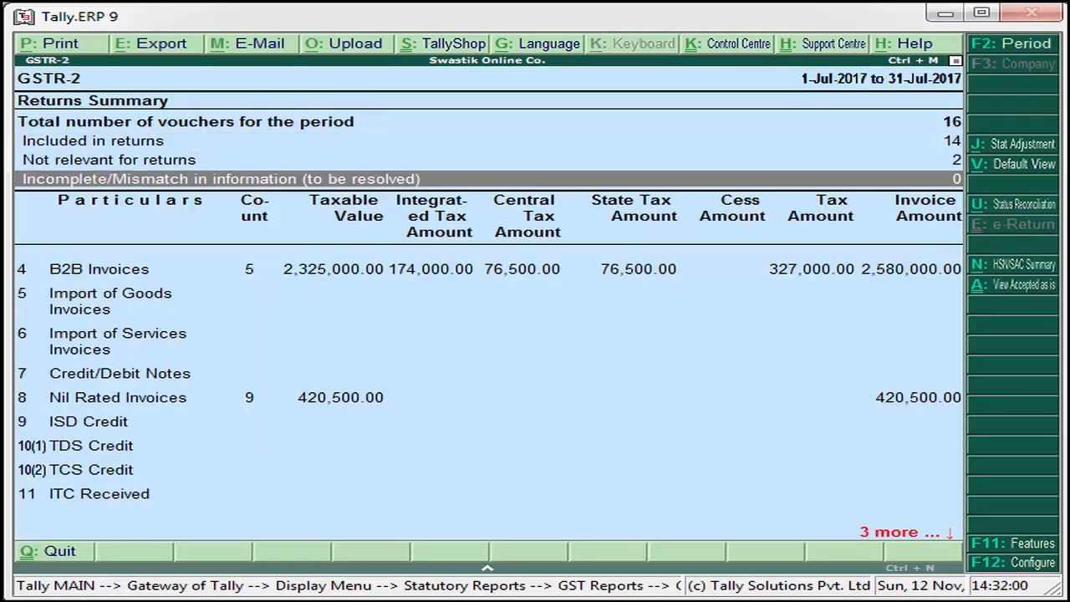
key("Down")
key("Down")
key("Up")
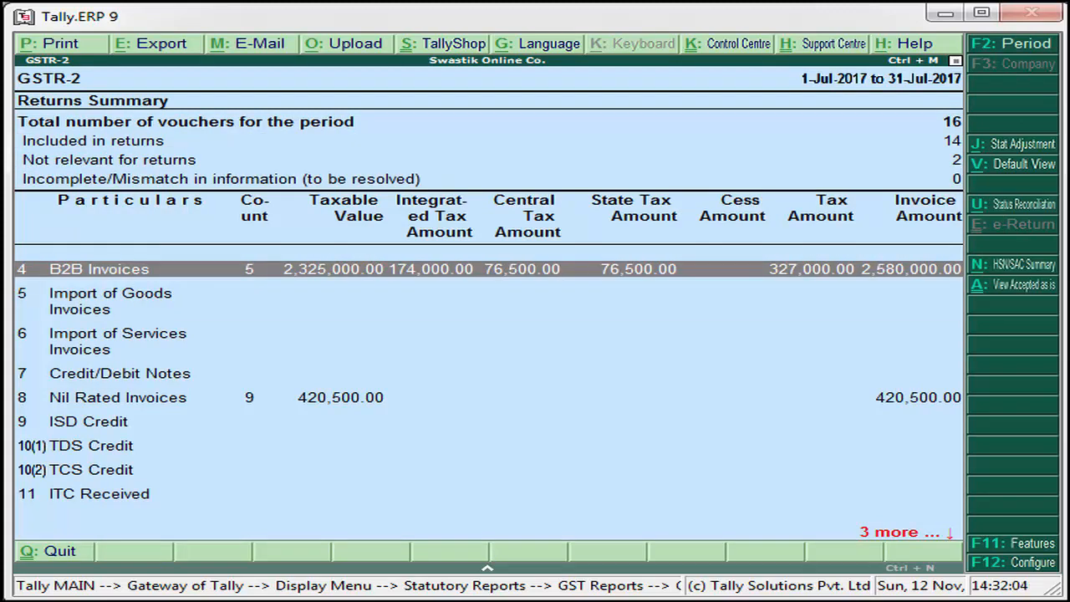
key("Return")
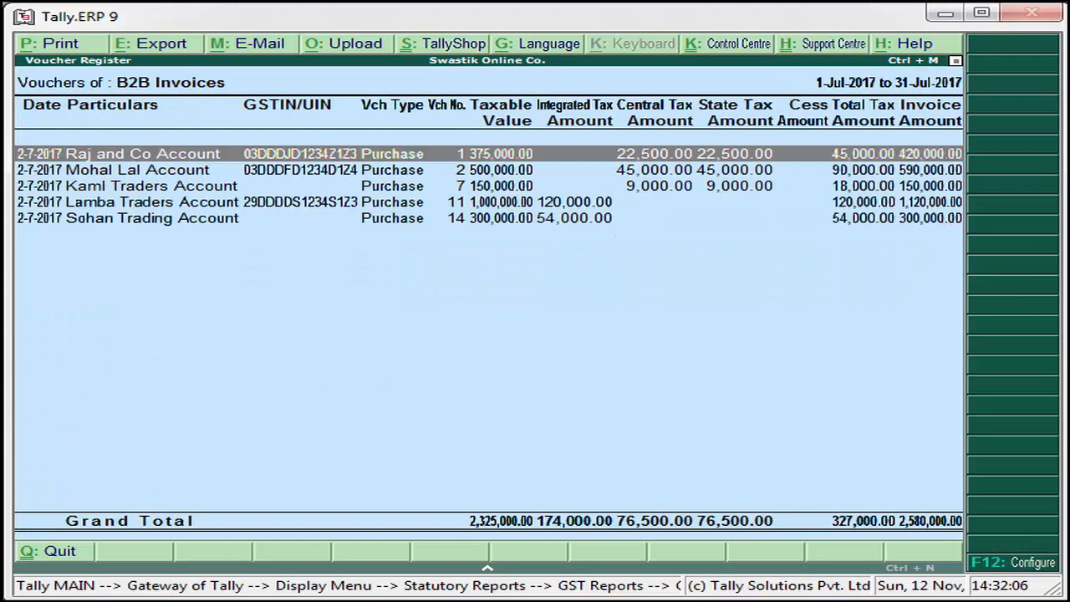
Step: Check the Sohan Trading Account purchase and its integrated tax in the B2B register, then return to the GSTR-2 summary
key("Down")
key("Down")
key("Down")
key("Down")
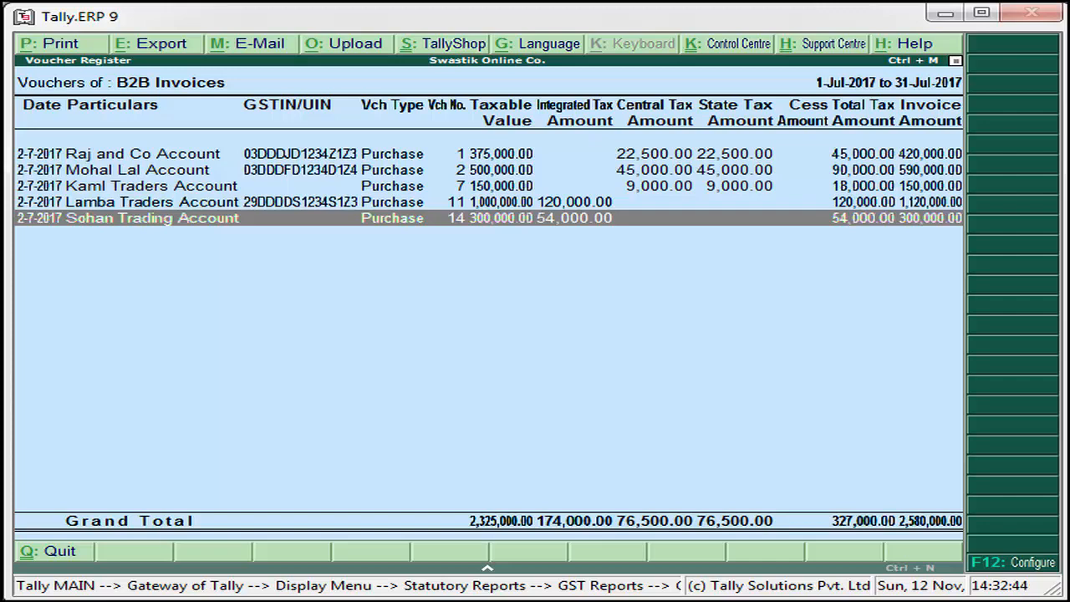
key("Escape")
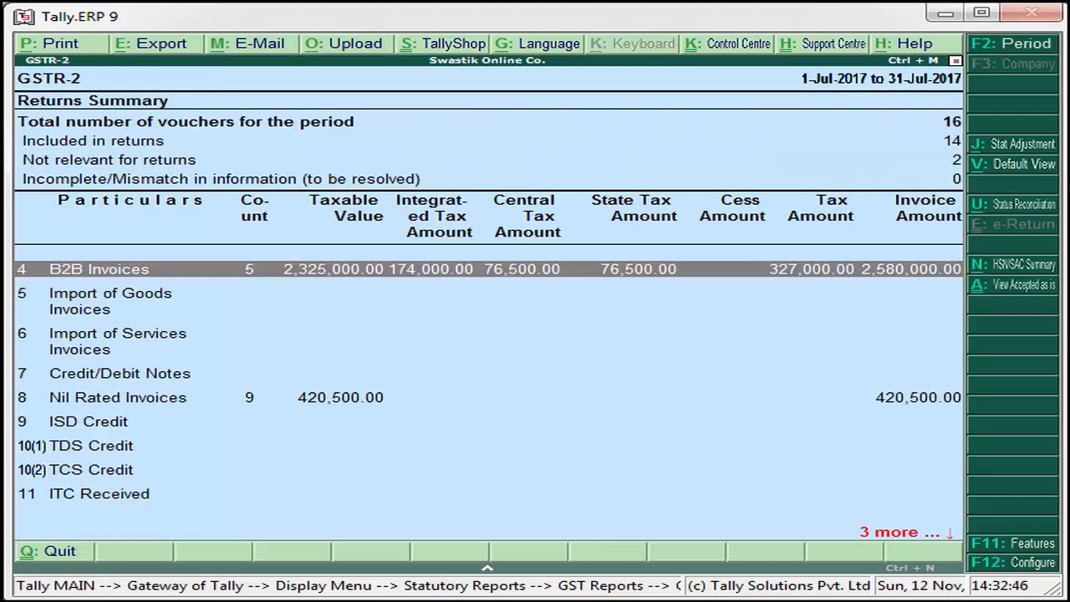